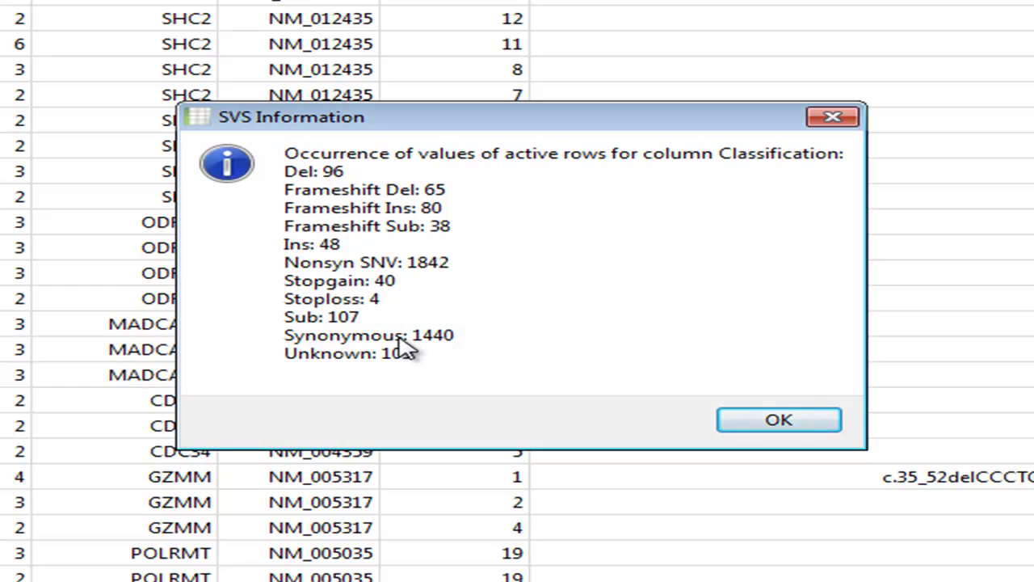
Activate only the Synonymous category of the Classification column and create a row subset spreadsheet from those rows
left_click(761, 420)
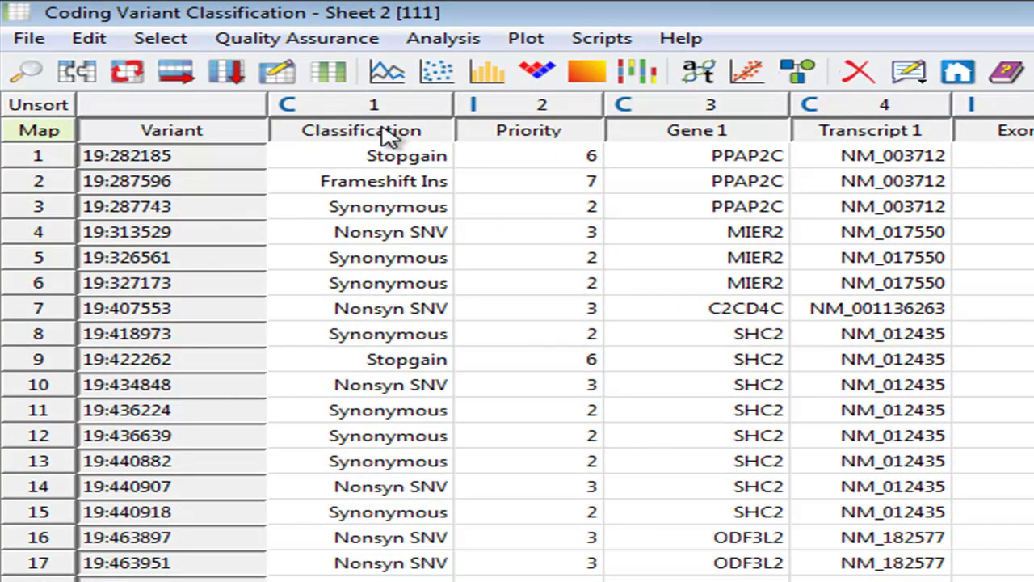
right_click(388, 135)
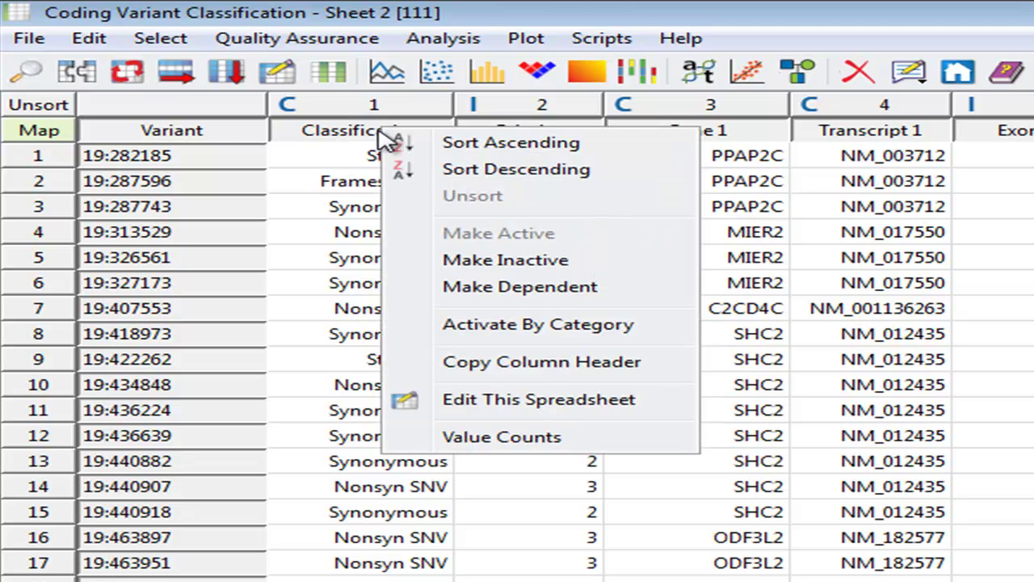
left_click(517, 327)
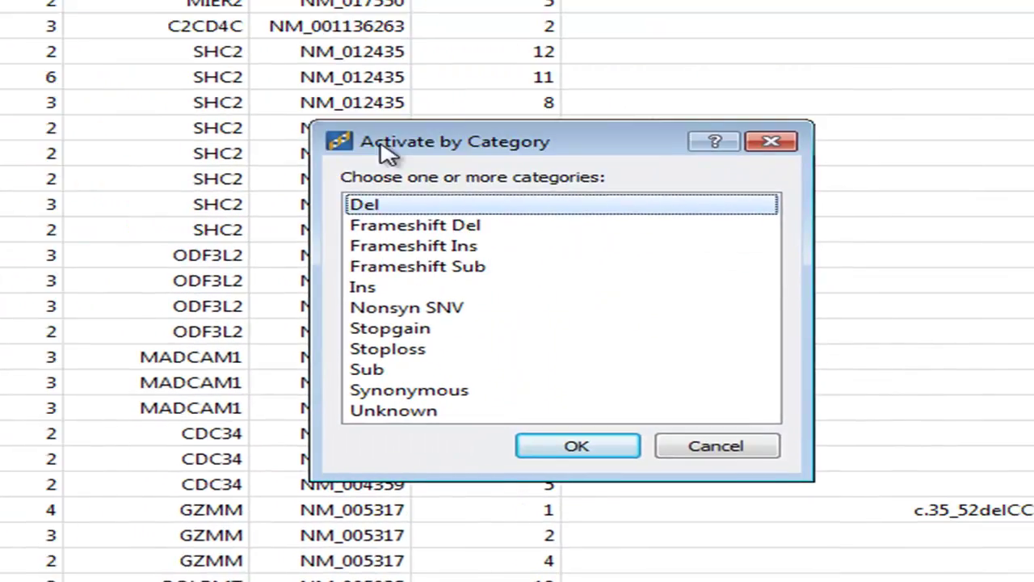
left_click(370, 365)
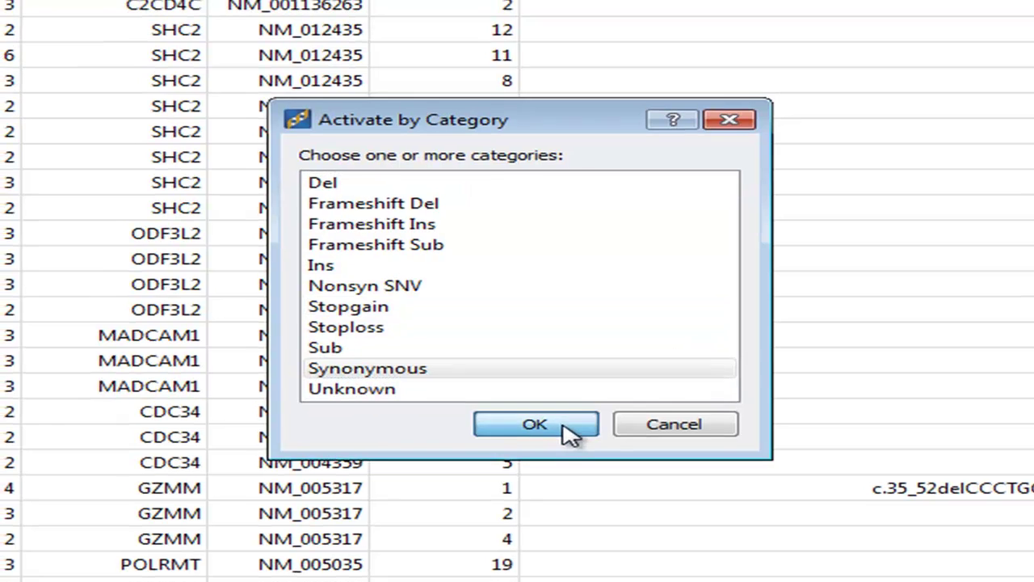
left_click(566, 425)
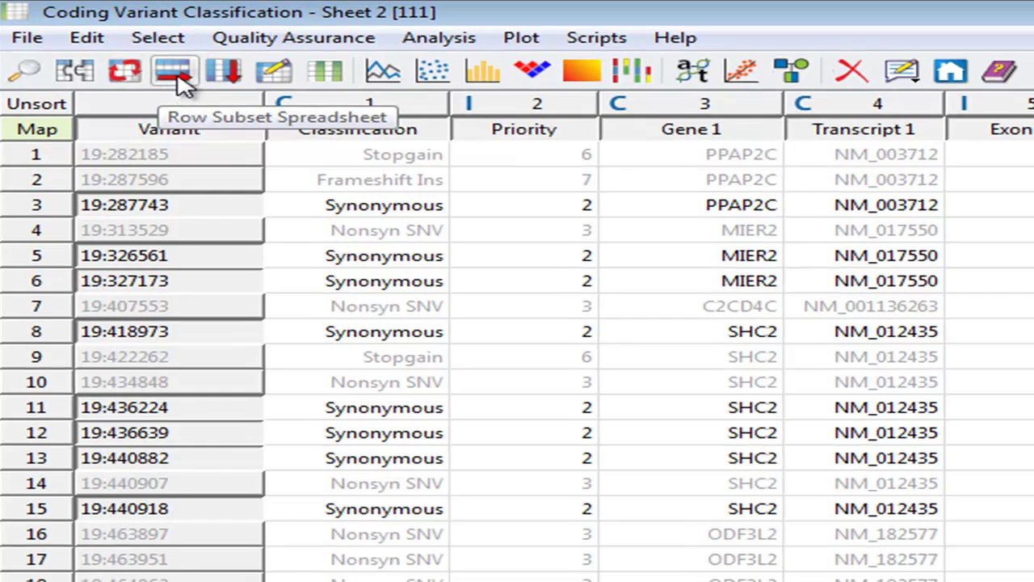
left_click(180, 75)
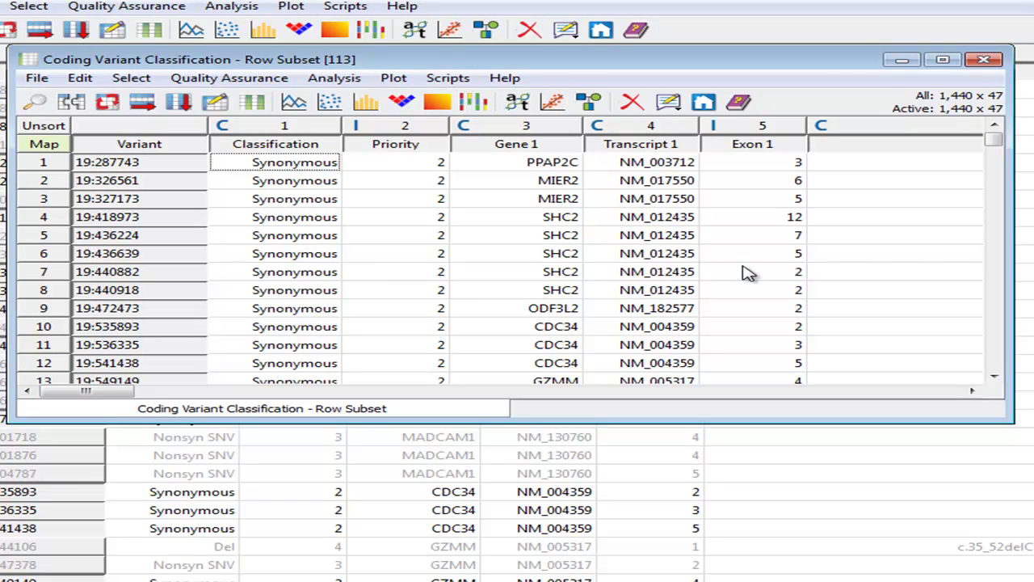
left_click(984, 59)
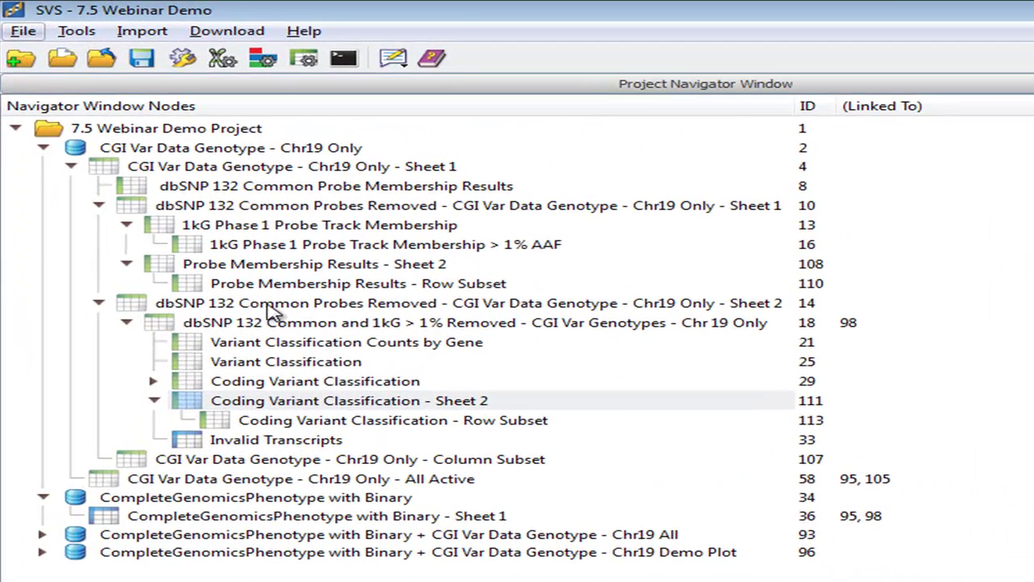
Filter "dbSNP 132 Common and 1kG > 1% Removed - CGI Var Genotypes - Chr 19 Only" by exon region, inactivating markers outside RefSeq Genes, UCSC exons
double_click(229, 323)
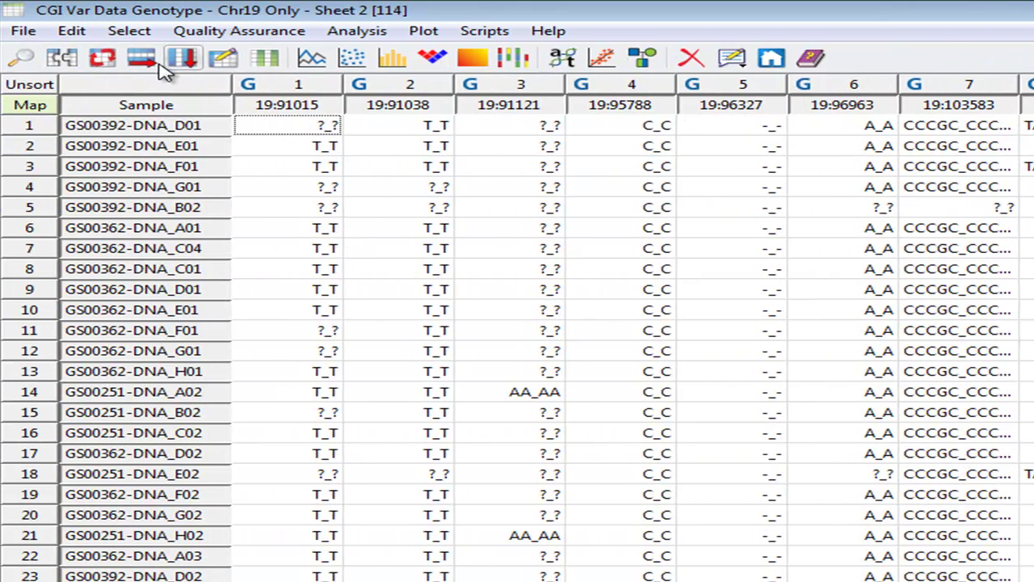
left_click(132, 34)
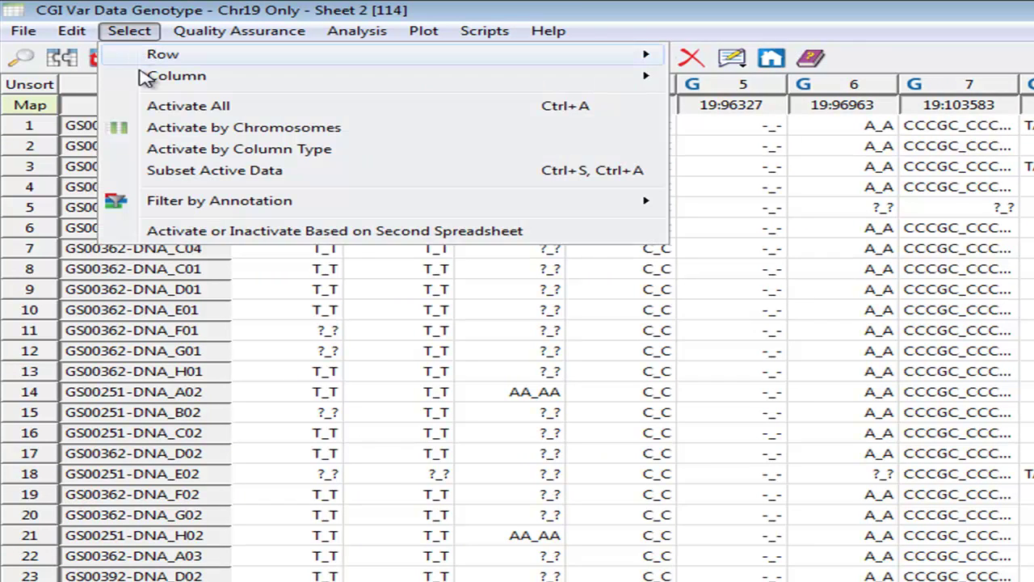
mouse_move(202, 206)
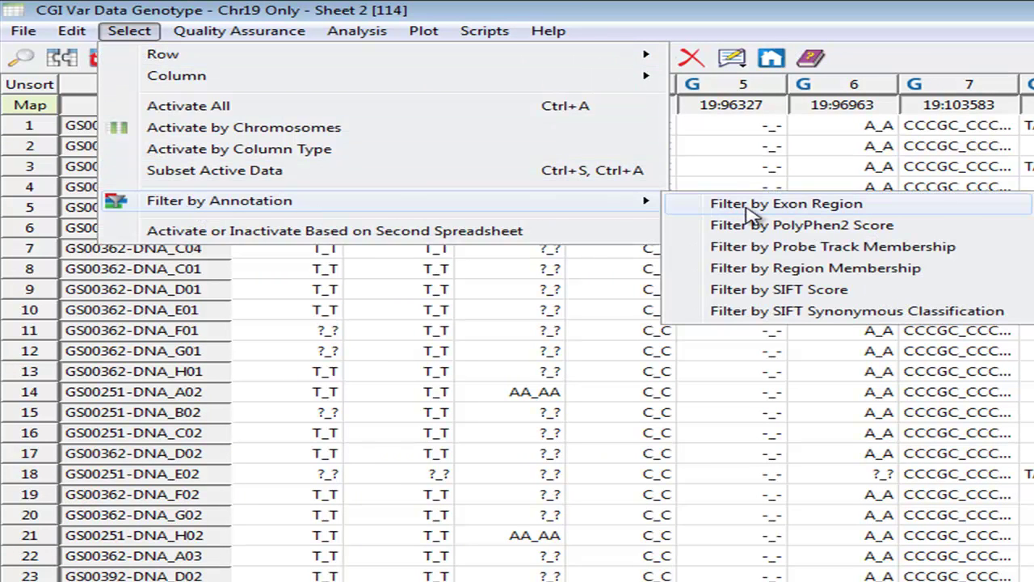
left_click(945, 212)
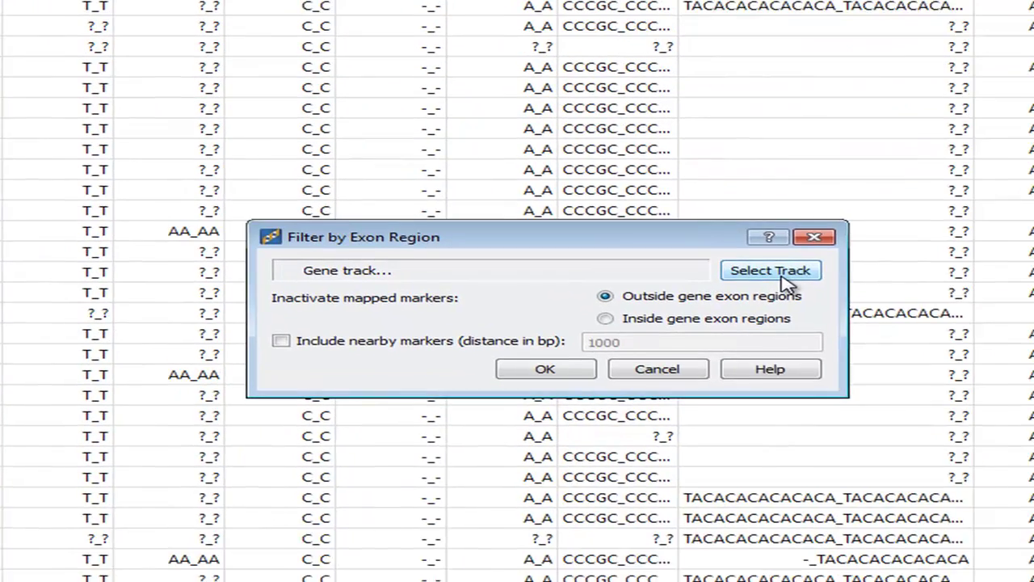
left_click(1022, 432)
left_click(219, 320)
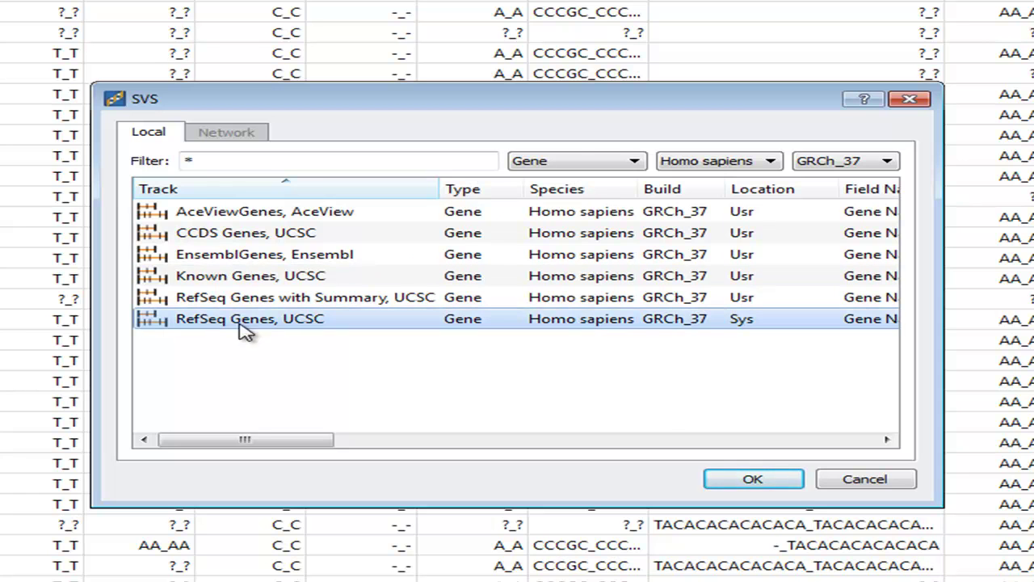
left_click(728, 478)
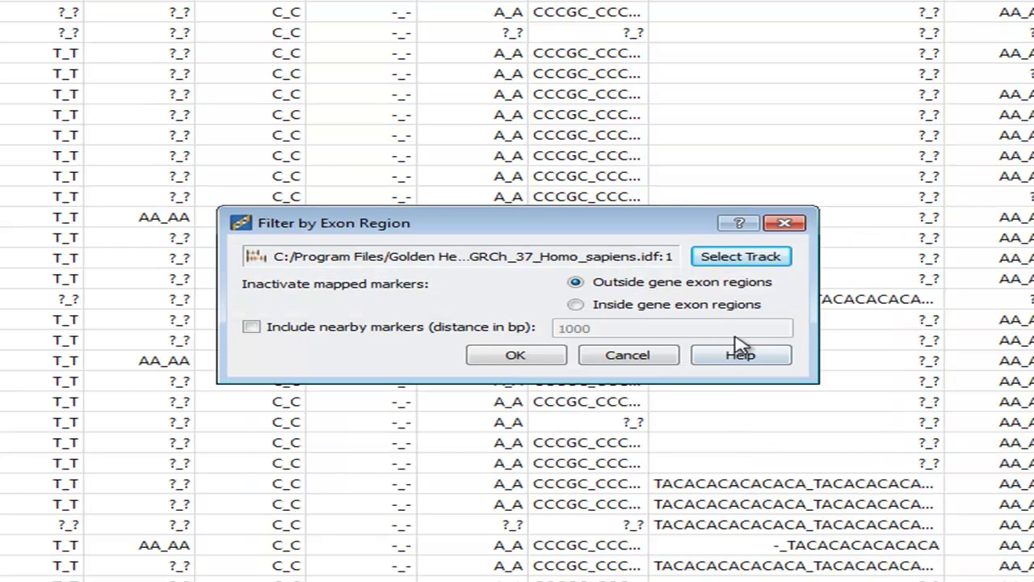
left_click_drag(810, 319, 1030, 320)
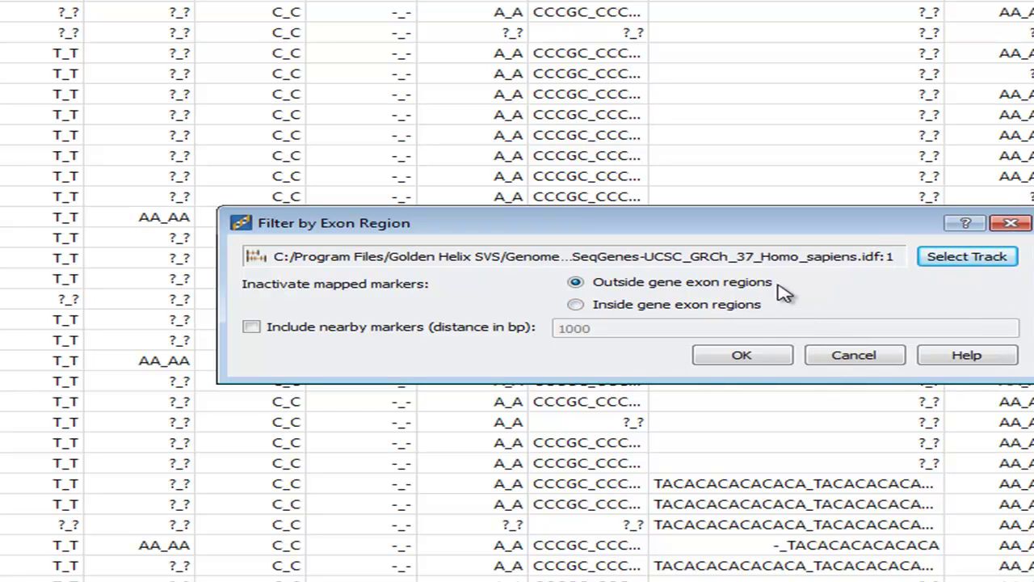
left_click(743, 358)
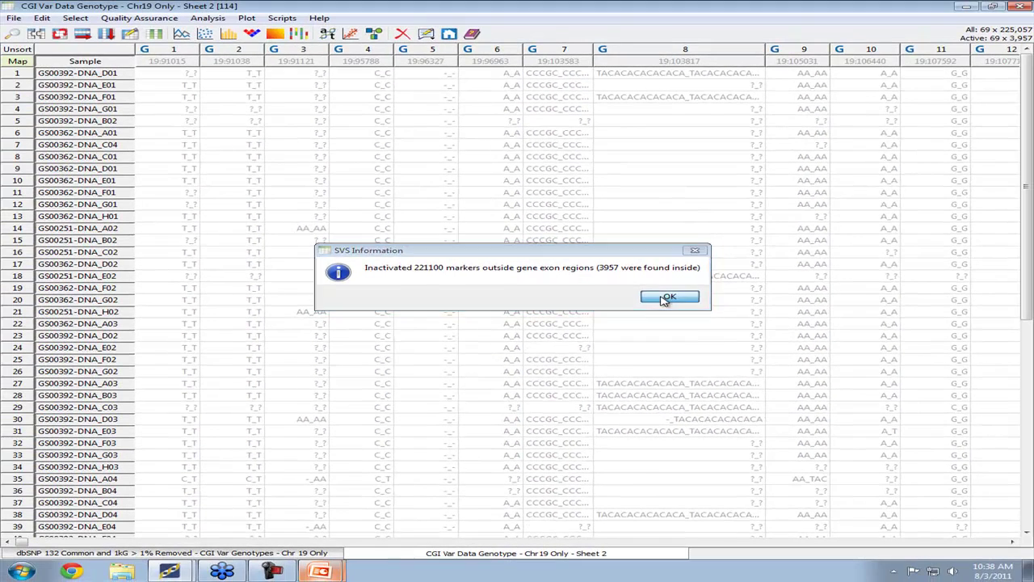
left_click(665, 300)
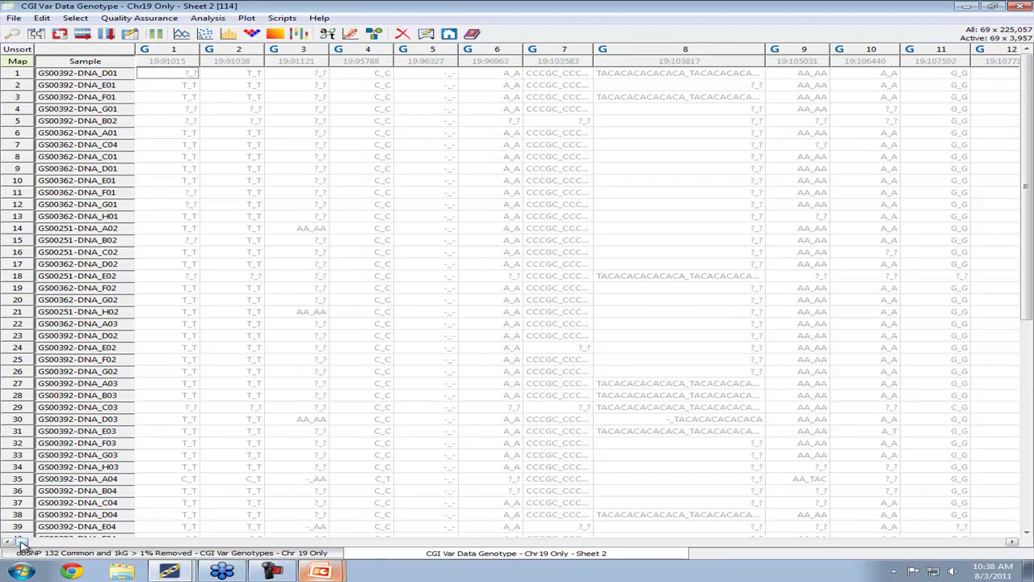
Create a column subset spreadsheet from the active exon markers and close the parent genotype sheet
left_click(112, 35)
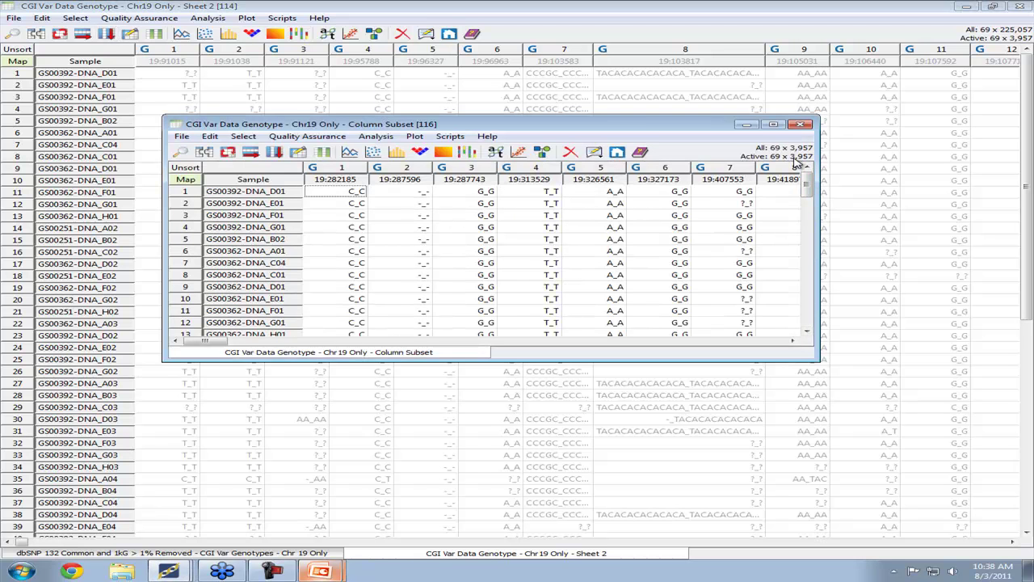
left_click(1020, 6)
double_click(618, 130)
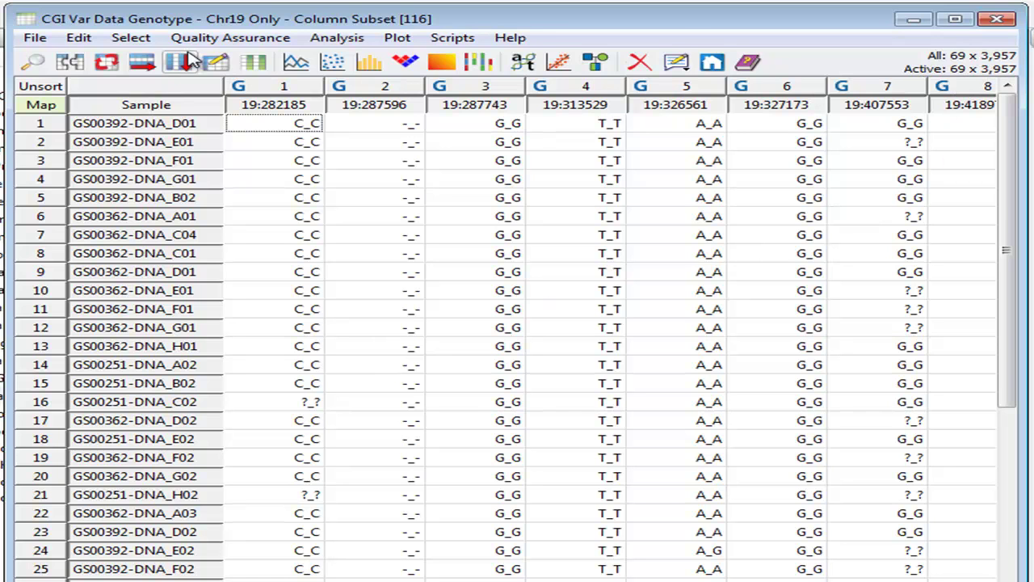
Set up activation based on a second spreadsheet so that columns become Inactive according to its active Rows
left_click(143, 42)
mouse_move(199, 191)
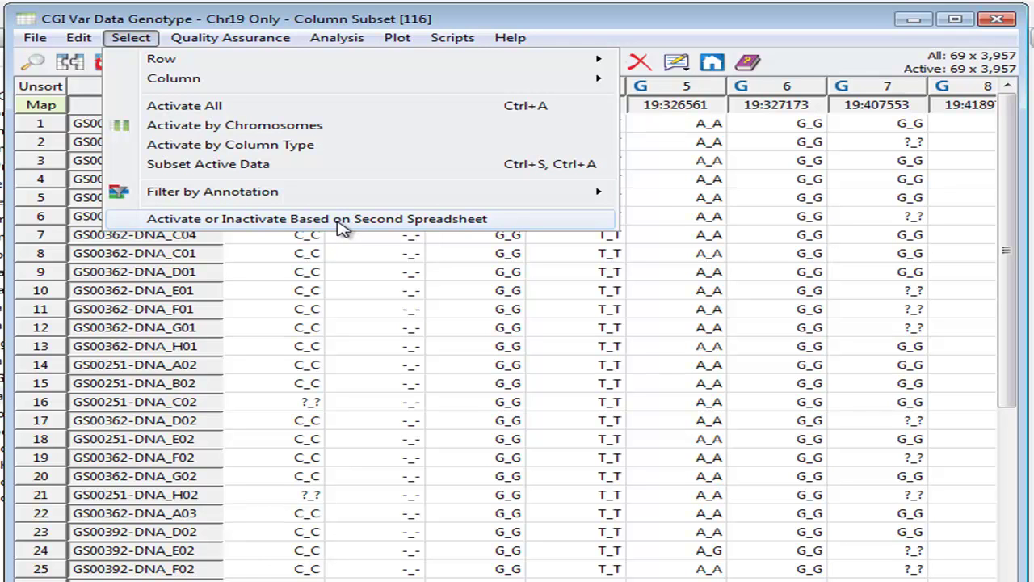
left_click(343, 228)
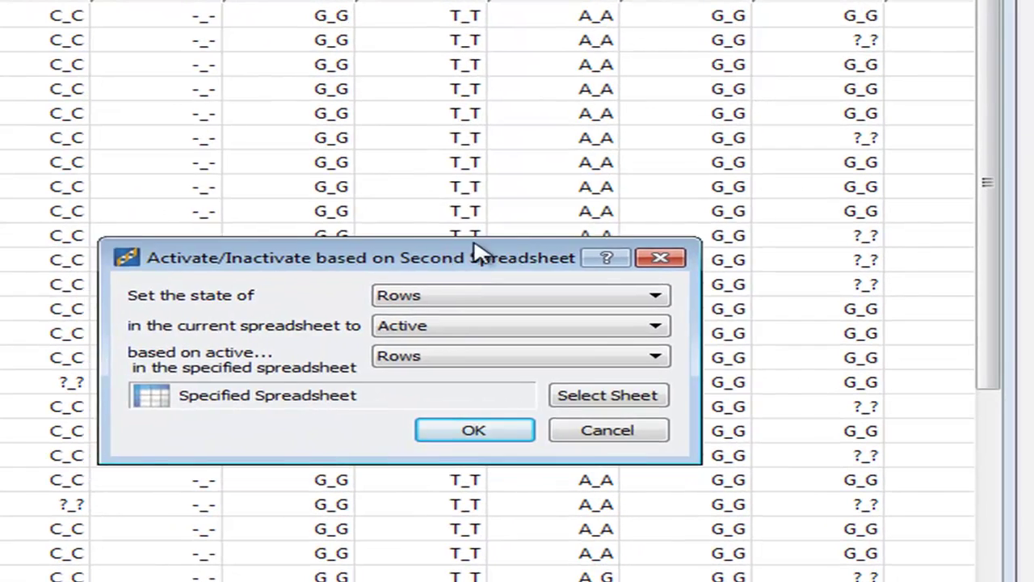
left_click_drag(476, 253, 613, 194)
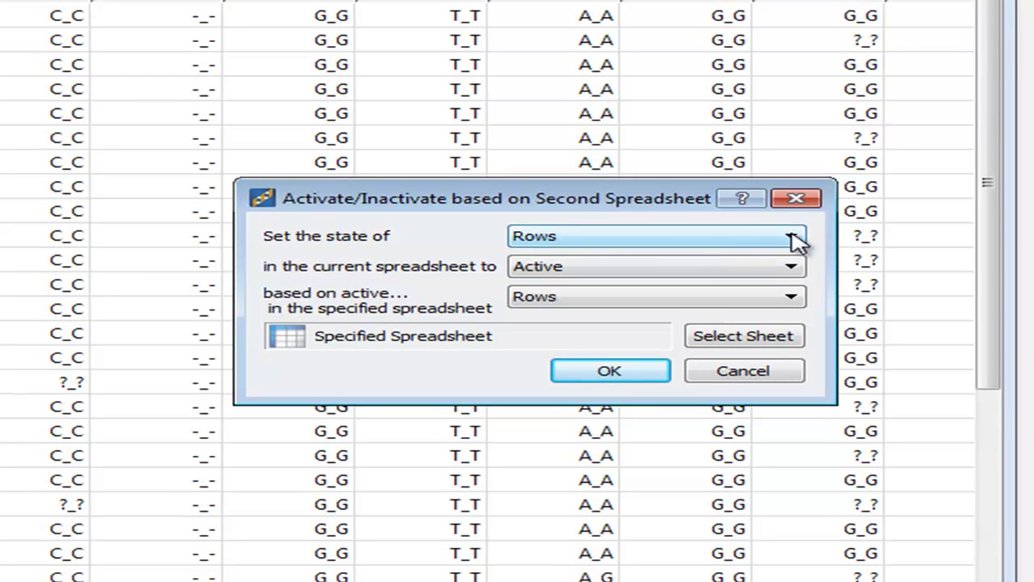
left_click(791, 237)
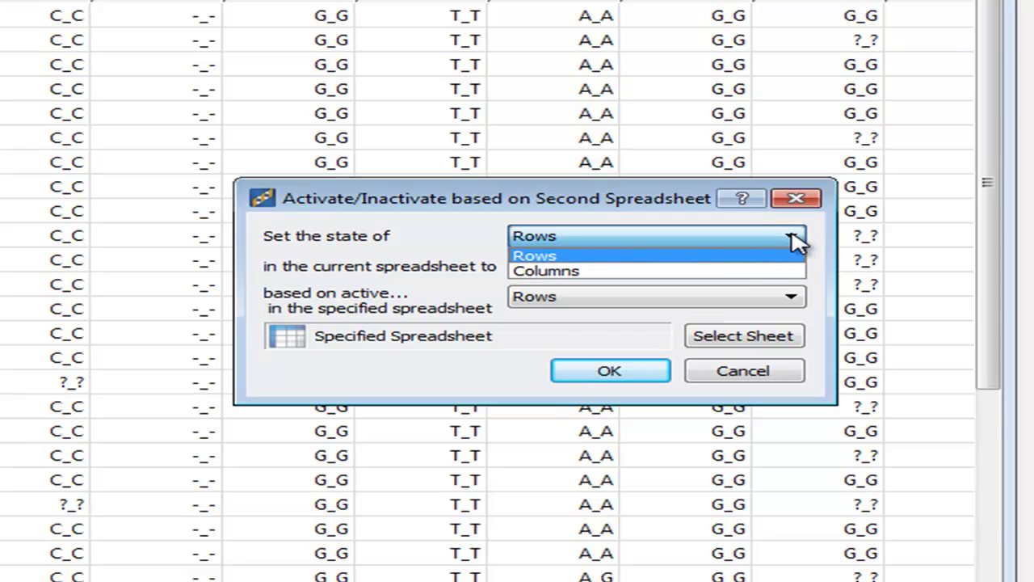
left_click(760, 273)
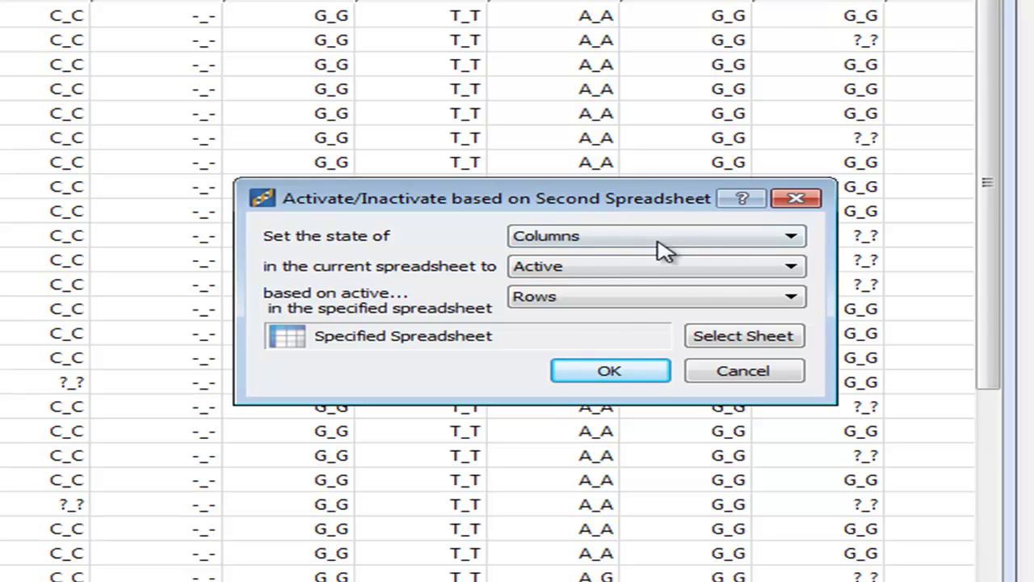
left_click(619, 268)
left_click(619, 301)
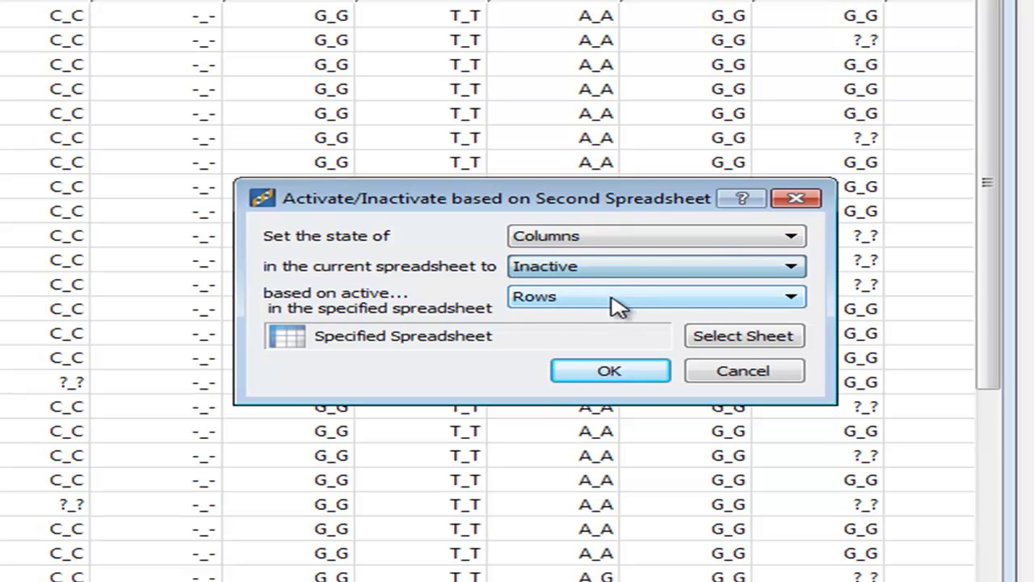
Choose "Coding Variant Classification - Synon" as the specified spreadsheet and apply the column inactivation
left_click(732, 341)
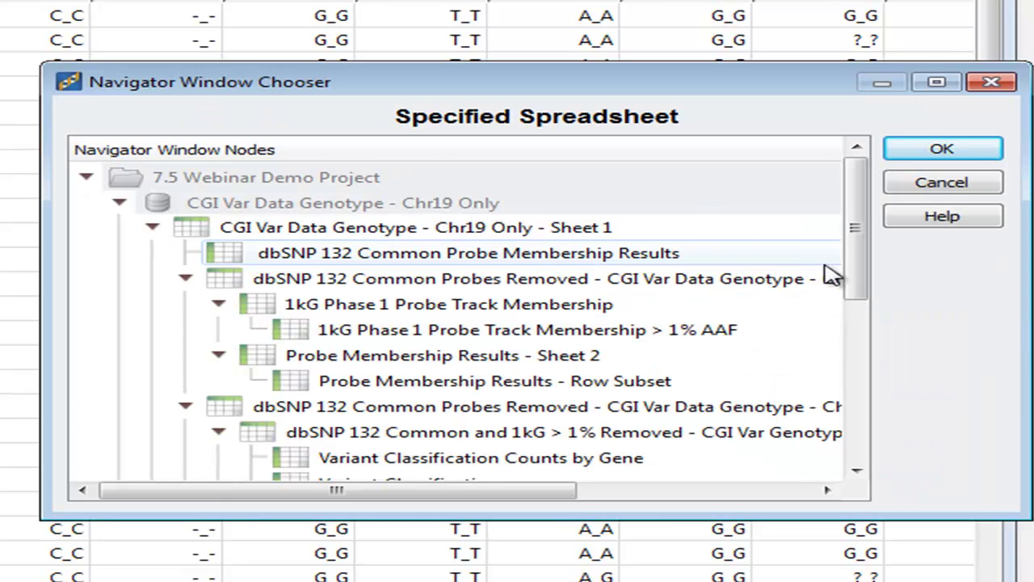
scroll(776, 275, "down", 2)
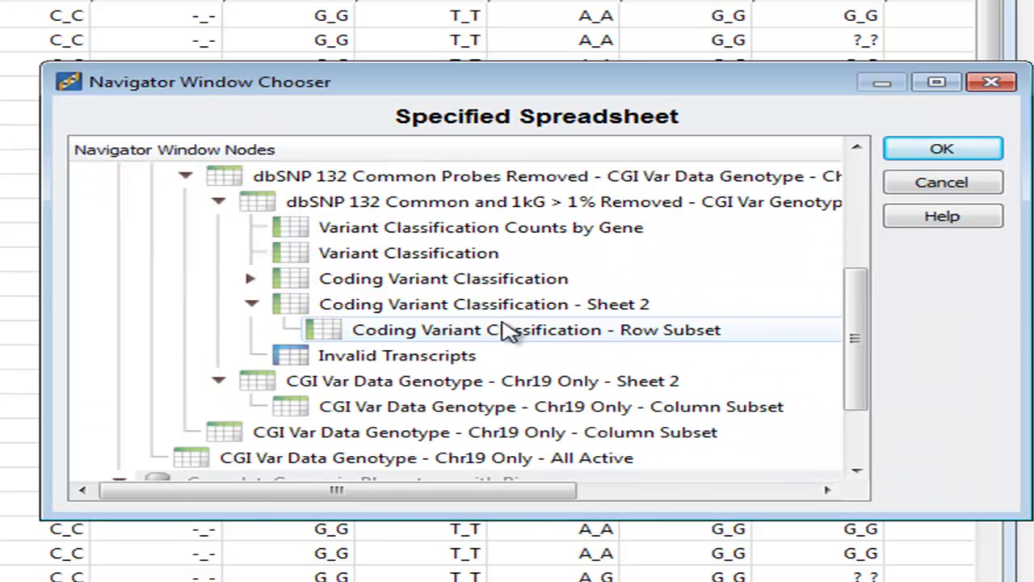
left_click(251, 279)
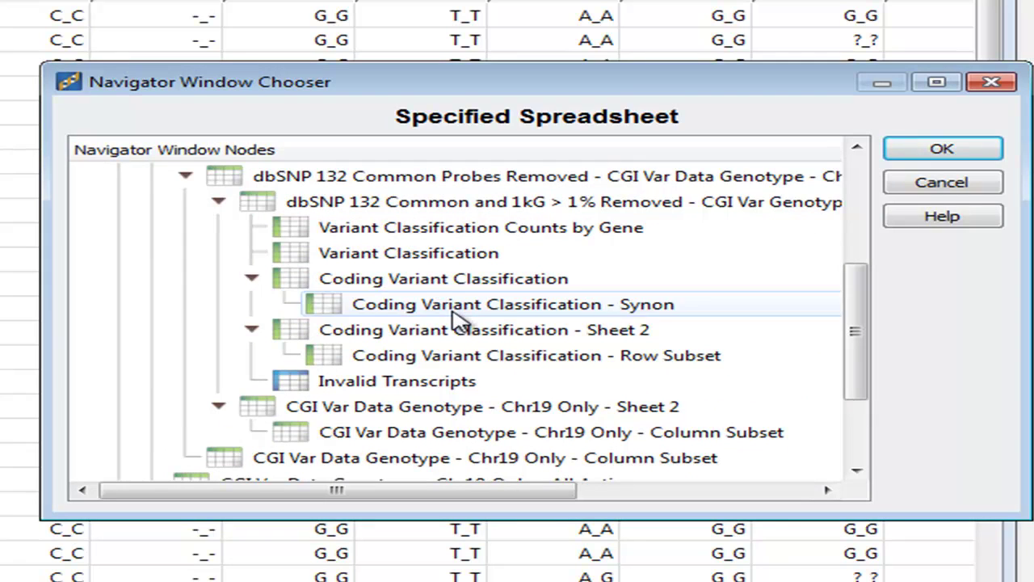
left_click(456, 307)
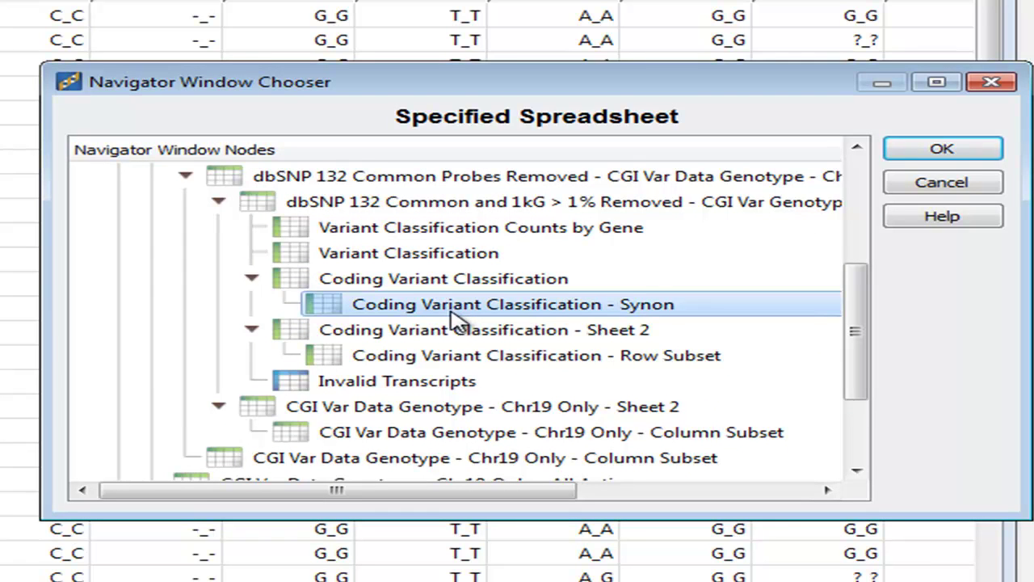
left_click(958, 155)
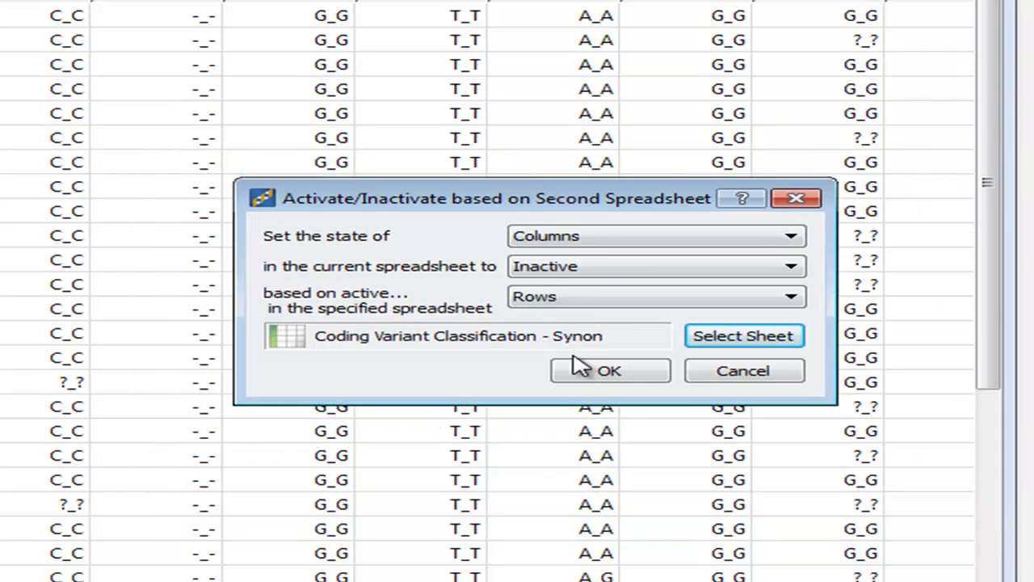
left_click(598, 373)
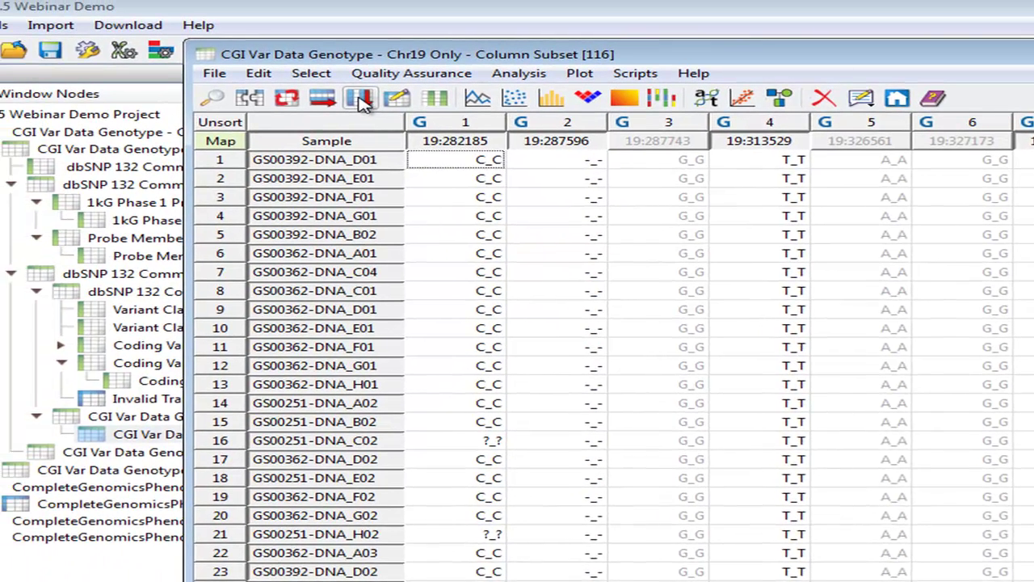
Create a column subset of the active markers and prefix its existing name with "Coding Variants with Syn Removed - "
left_click(178, 63)
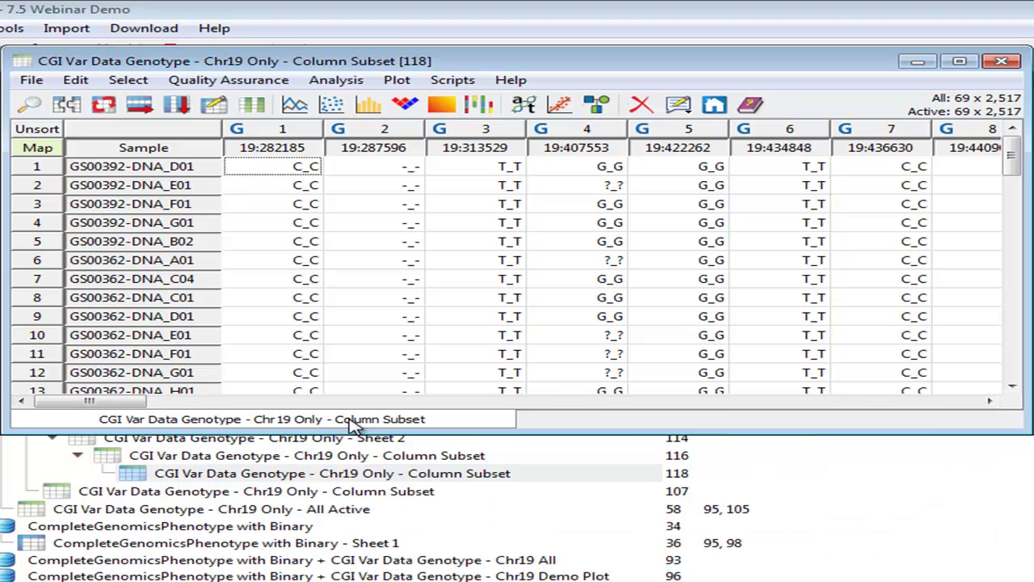
right_click(349, 421)
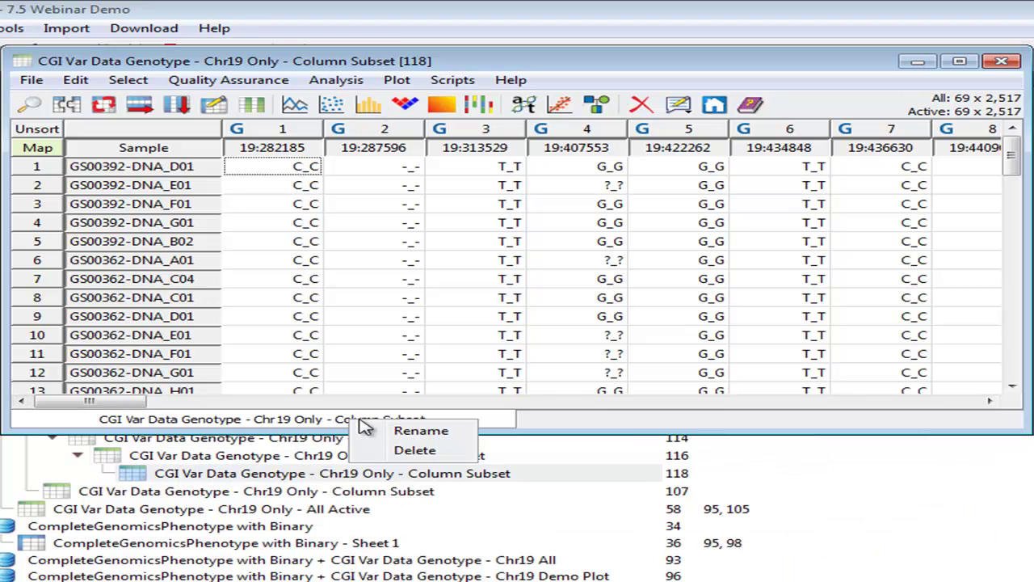
left_click(397, 437)
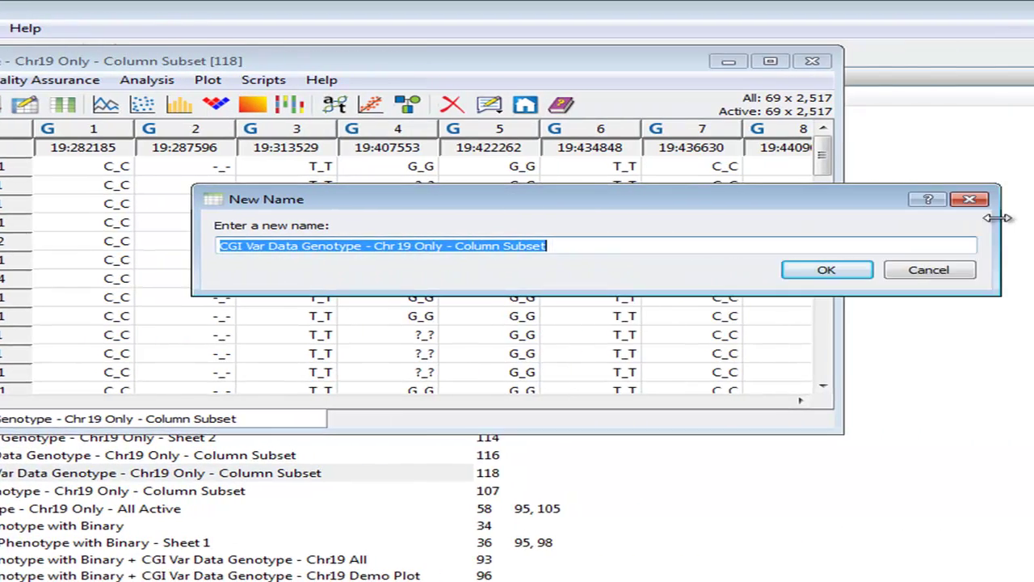
left_click_drag(999, 218, 1033, 217)
left_click(693, 245)
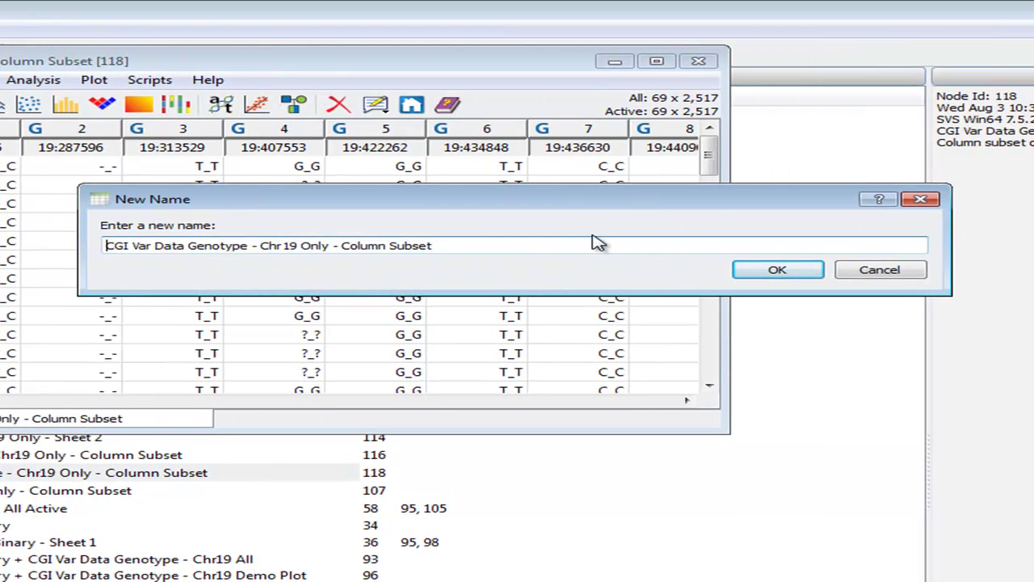
type("C")
type("oding Variants with")
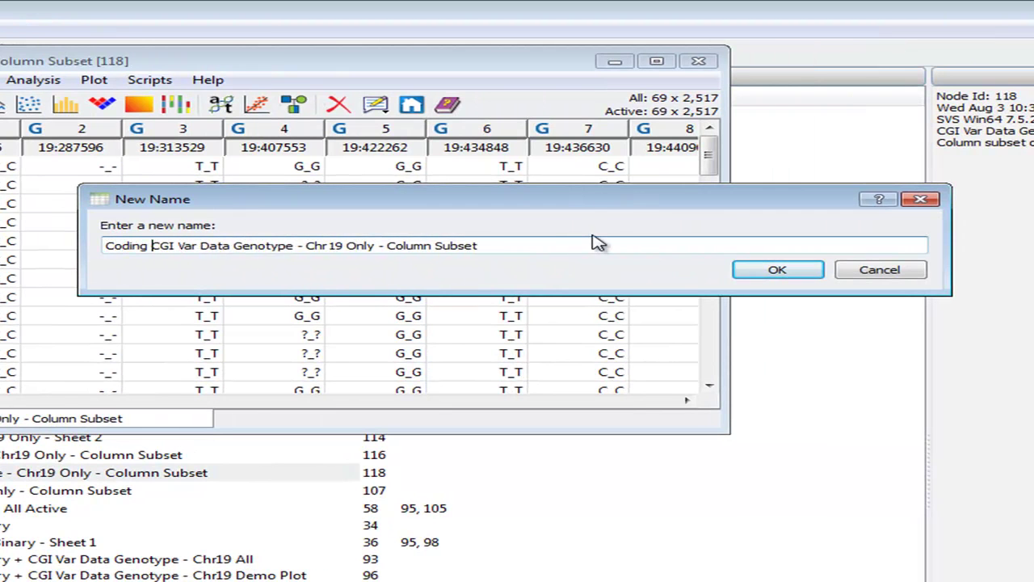
type(" Syn Removed -")
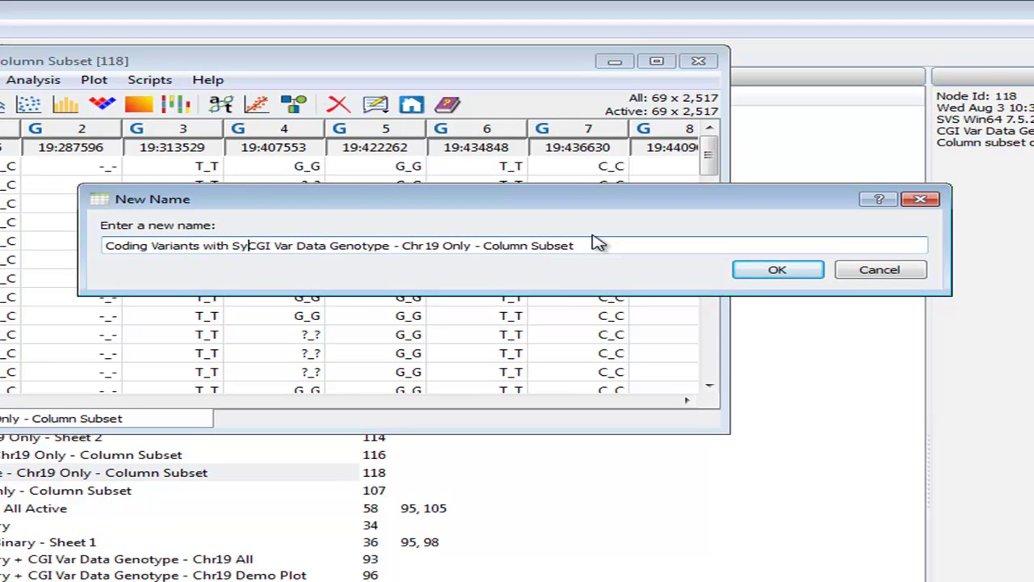
key("Return")
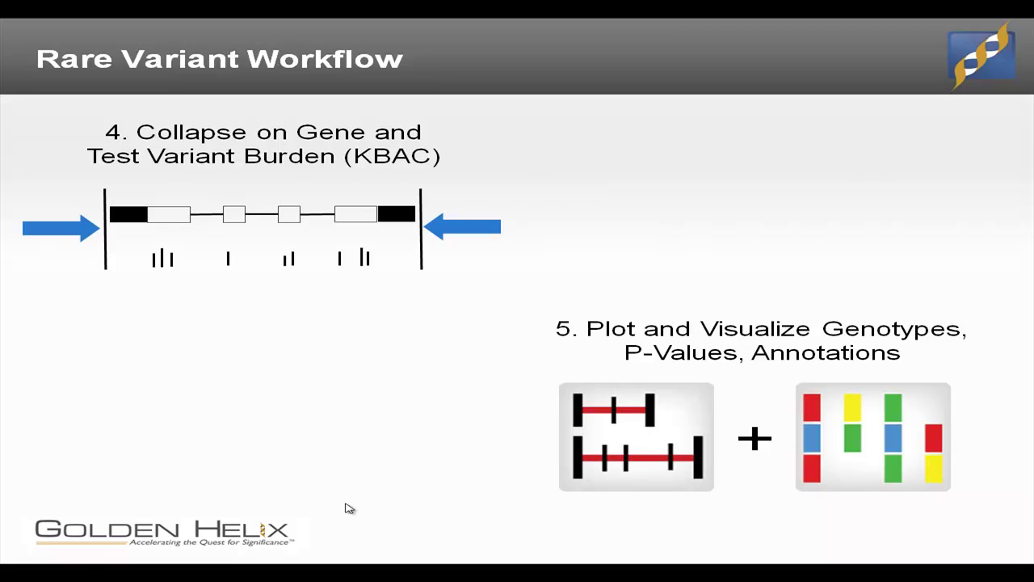
Switch to SVS and open "CompleteGenomicsPhenotype with Binary - Sheet 1" in a maximized window
key("alt+Tab")
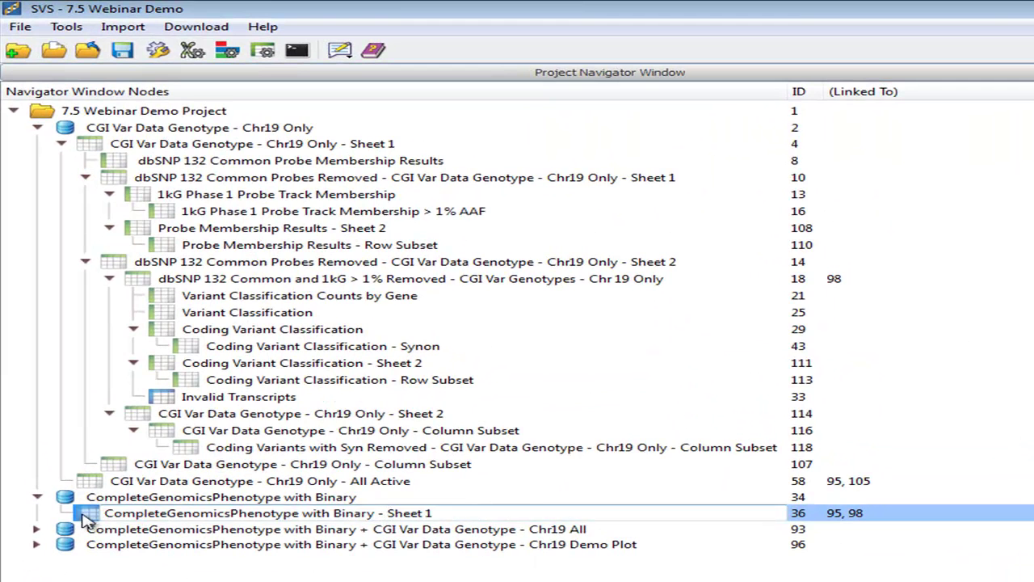
double_click(93, 515)
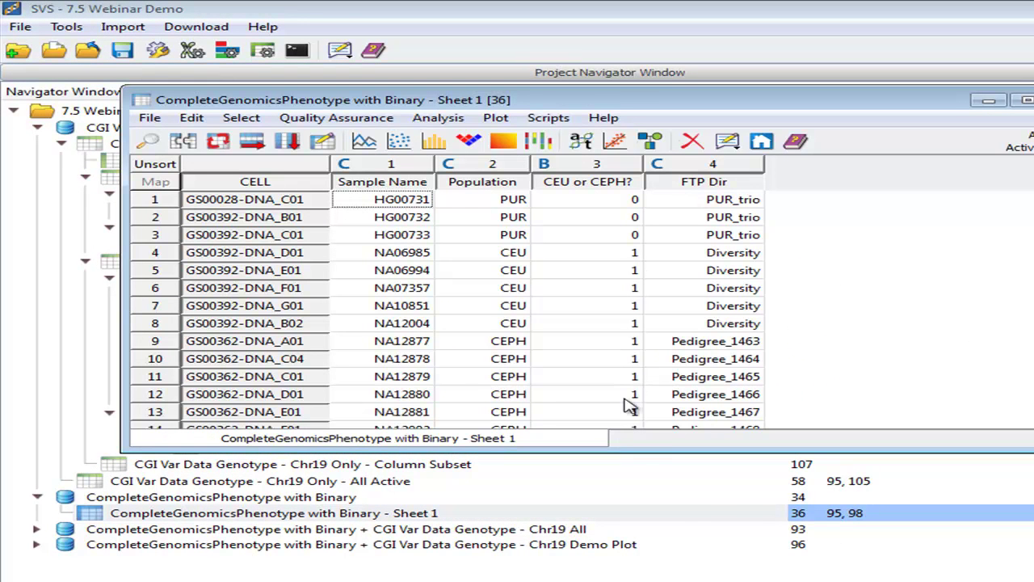
left_click_drag(644, 448, 644, 580)
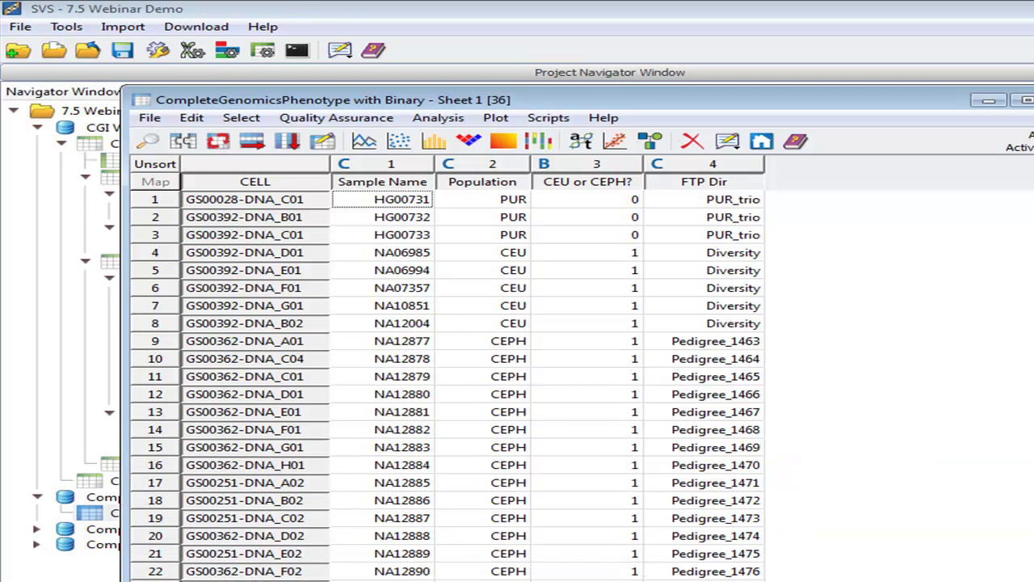
double_click(817, 99)
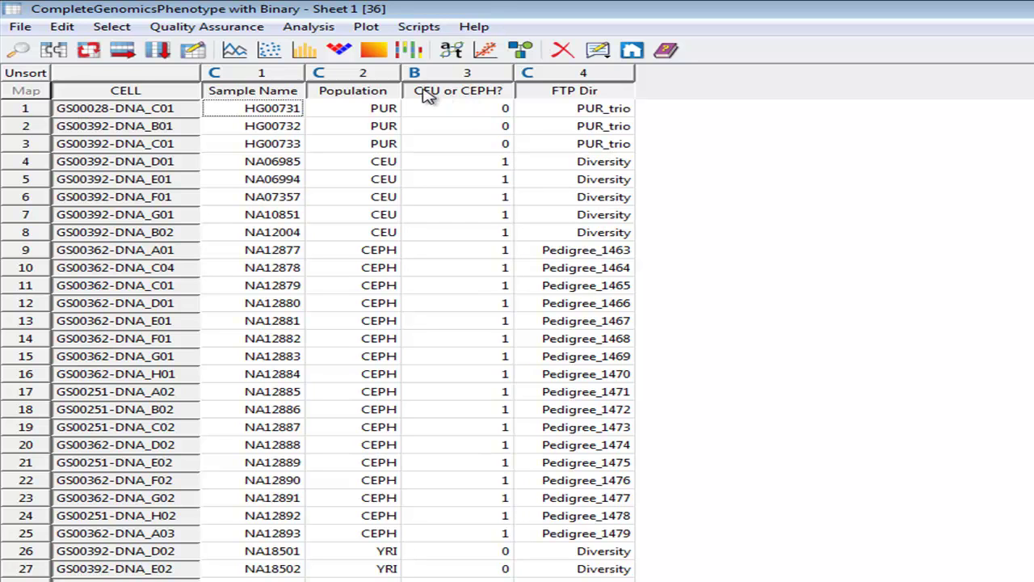
Check the value counts of the "CEU or CEPH?" column in the phenotype sheet
right_click(475, 95)
left_click(530, 386)
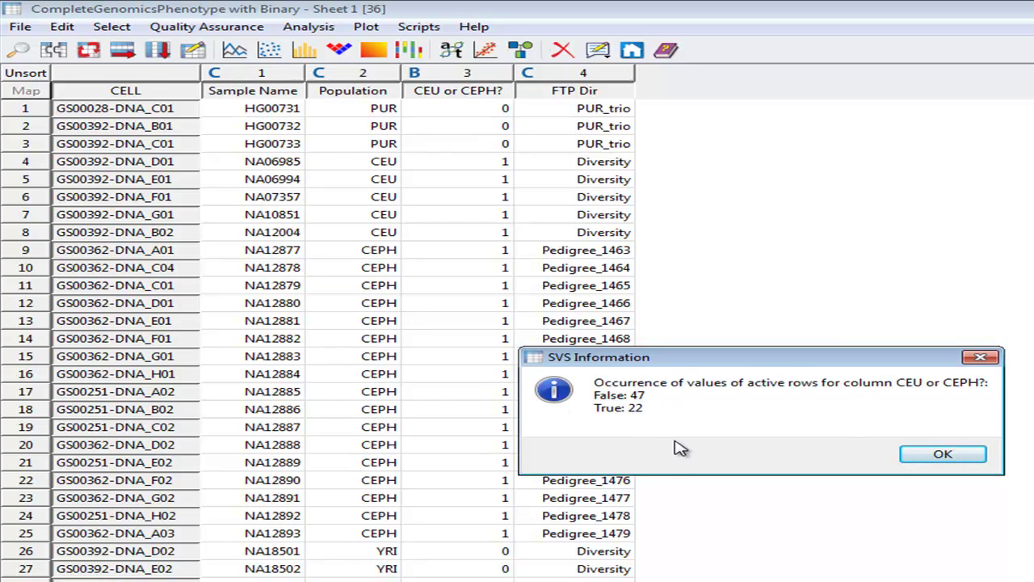
left_click(942, 455)
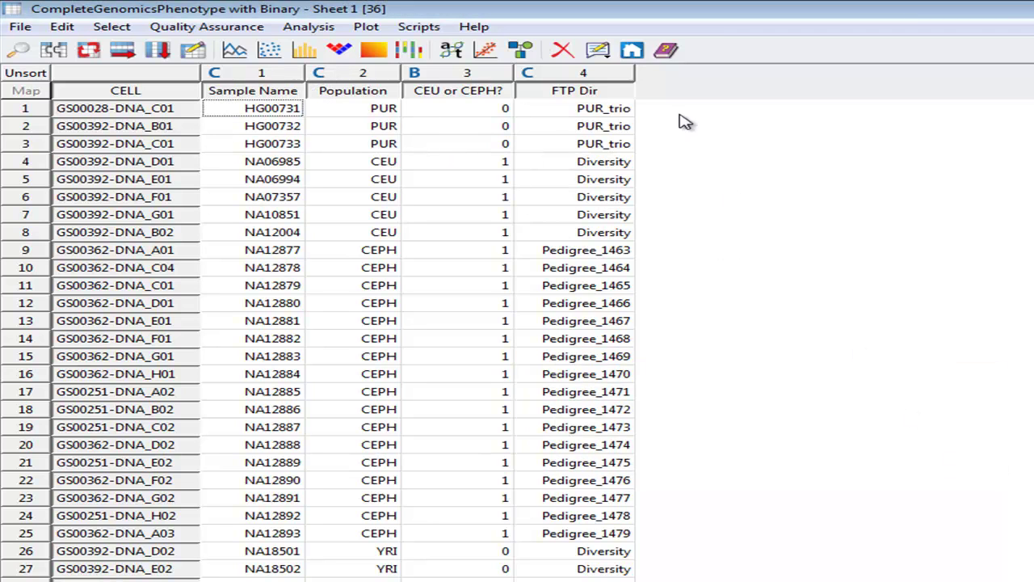
Join the phenotype sheet with the "Coding Variants with Syn Removed" subset, placing the new spreadsheet under the project root
left_click(20, 29)
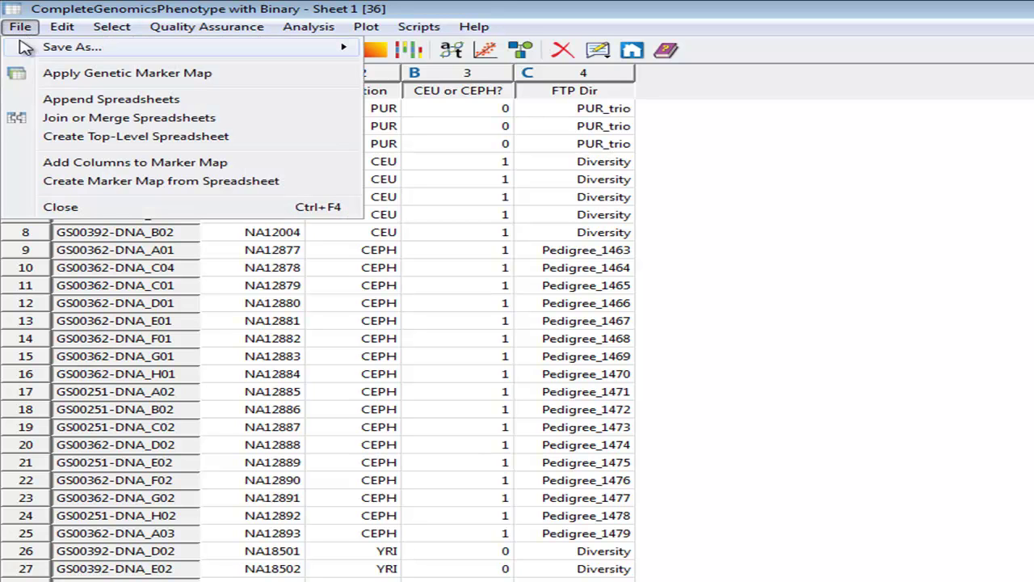
left_click(46, 120)
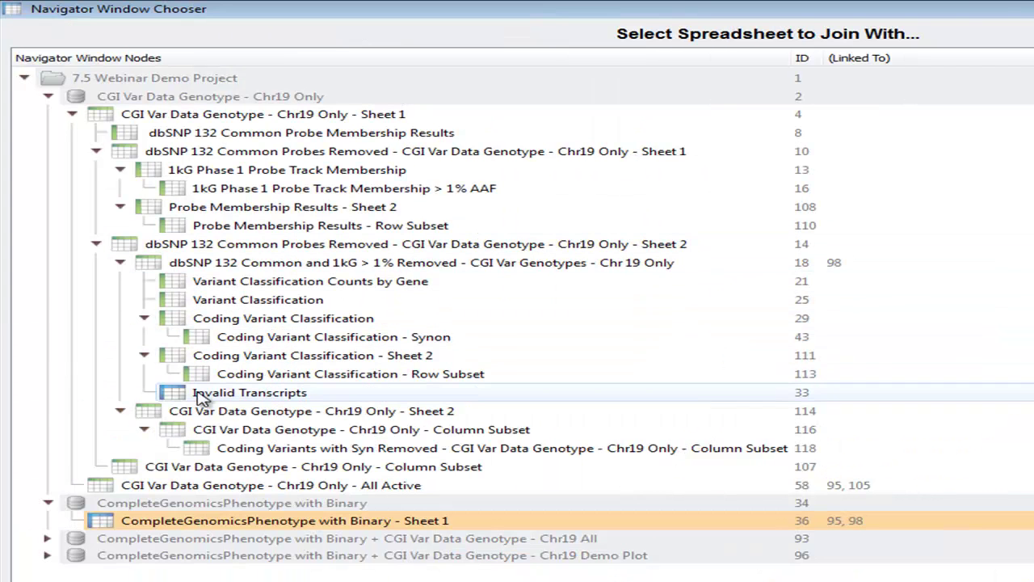
double_click(329, 458)
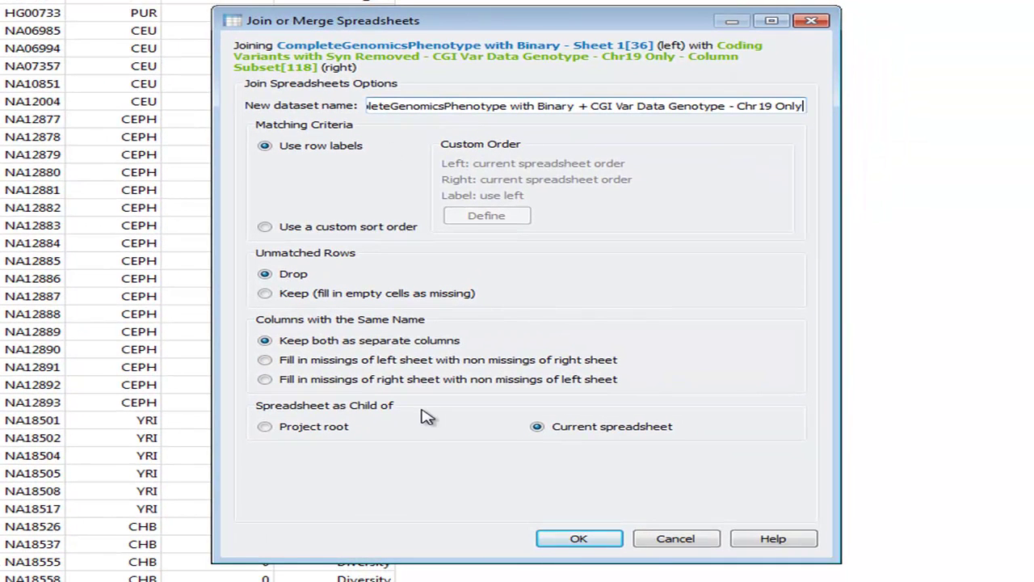
left_click(297, 428)
left_click(597, 540)
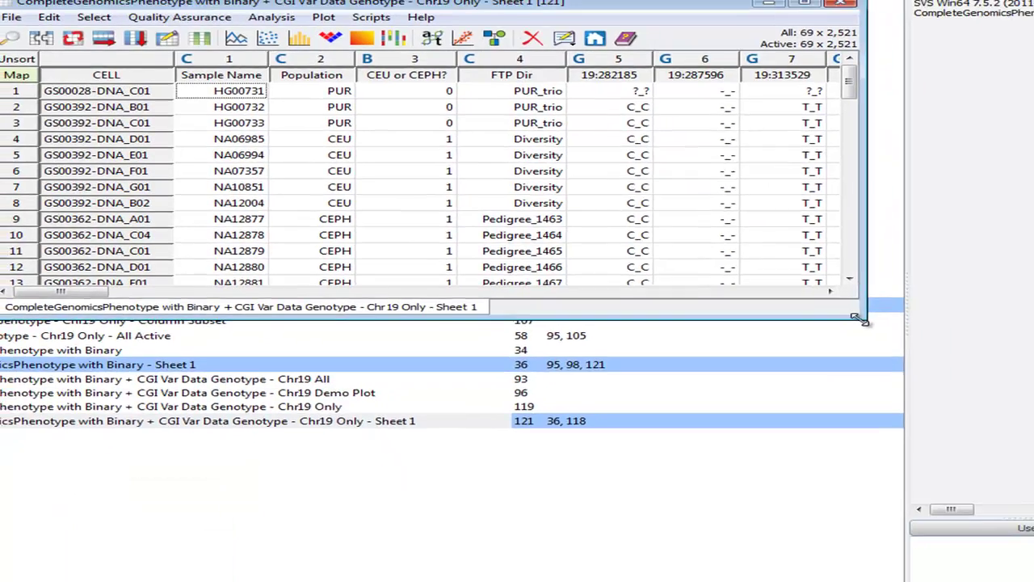
Enlarge the joined spreadsheet and make its "CEU or CEPH?" column the dependent variable
left_click_drag(974, 403, 1033, 581)
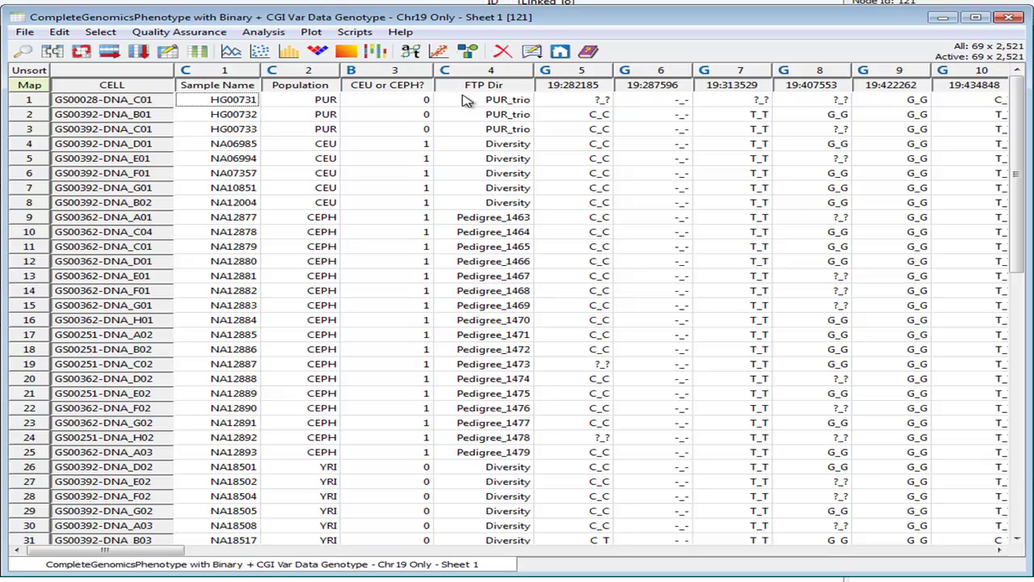
right_click(394, 89)
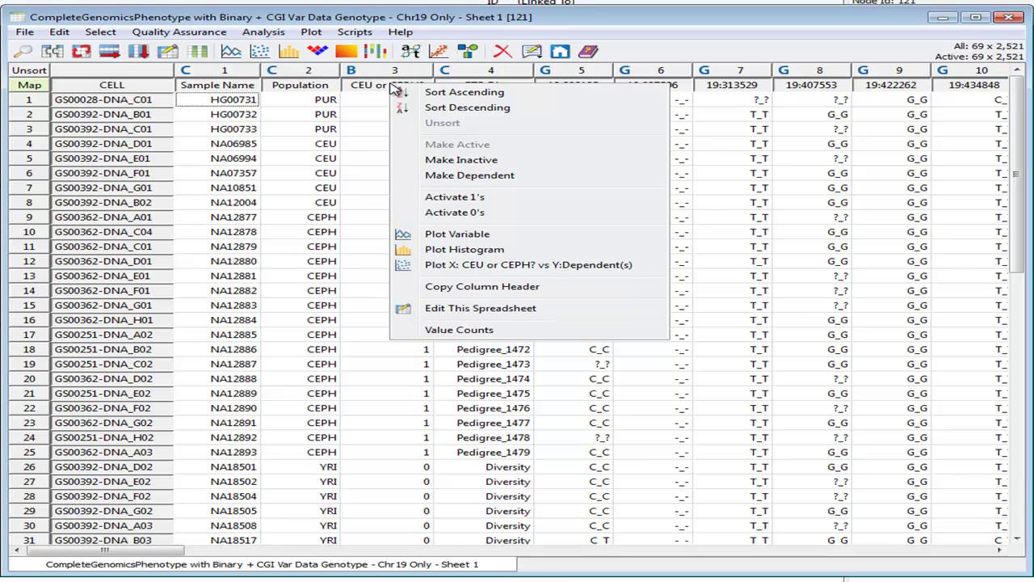
left_click(450, 175)
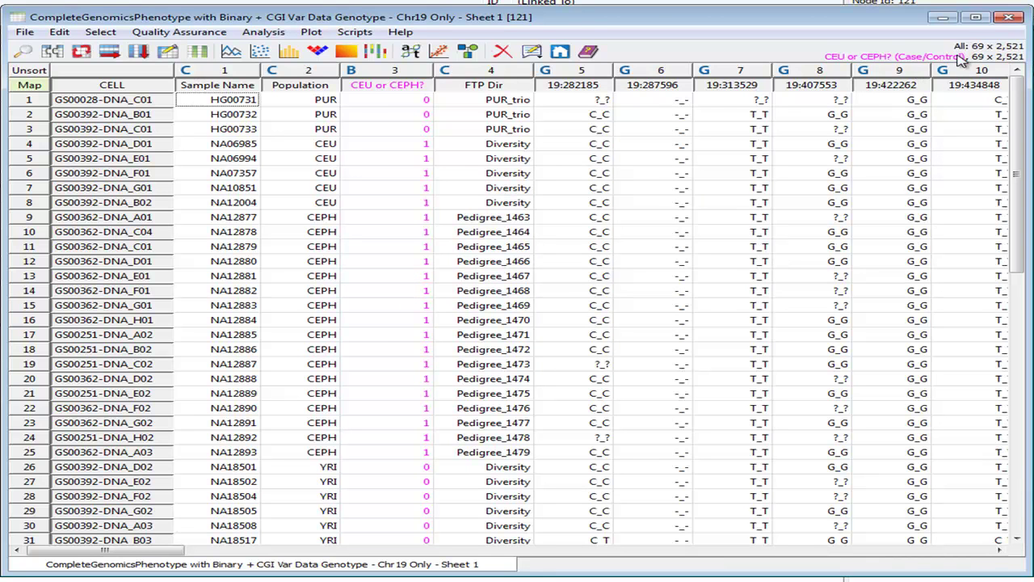
Set up KBAC with Permutation Testing and enable adaptive permutation testing with threshold alpha .01
left_click(271, 36)
mouse_move(303, 155)
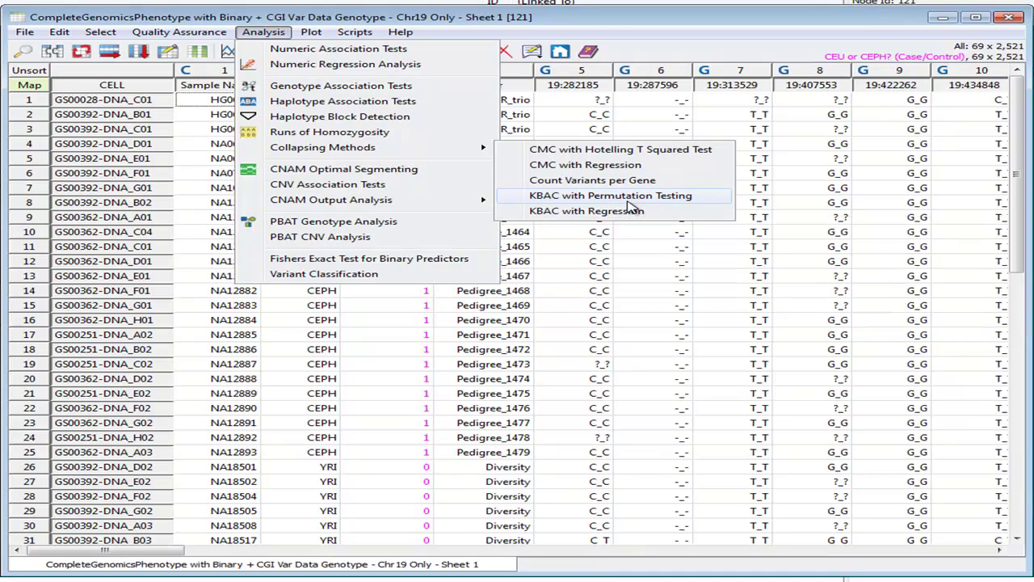
left_click(628, 201)
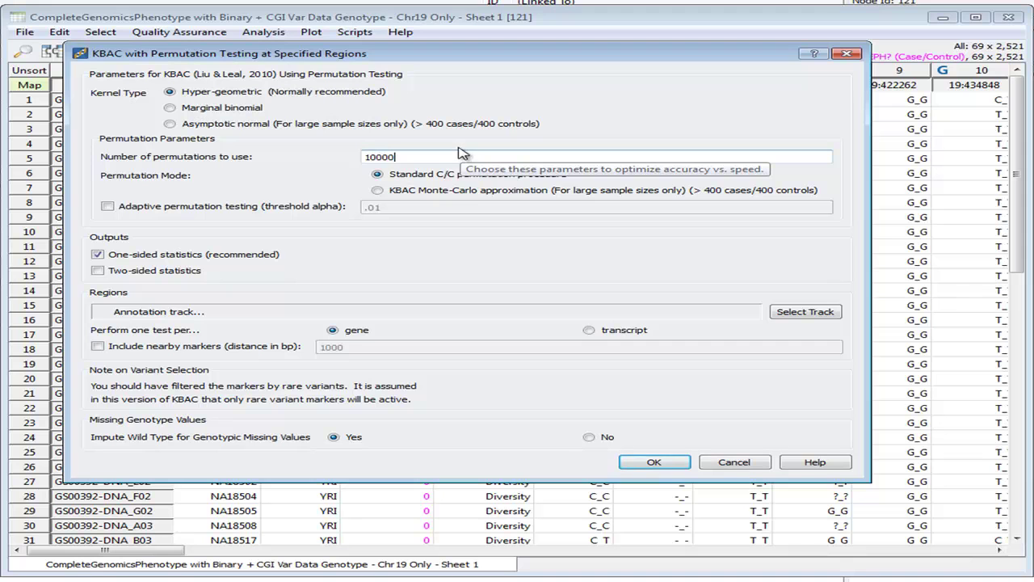
left_click(154, 212)
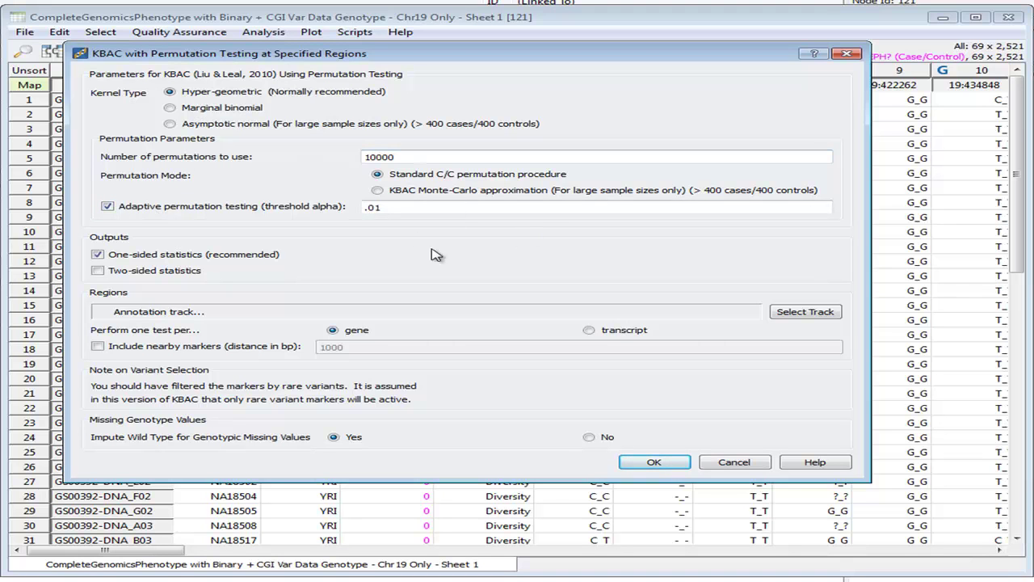
Choose the "RefSeq Genes, UCSC" track for the test regions and run the KBAC analysis
left_click(802, 315)
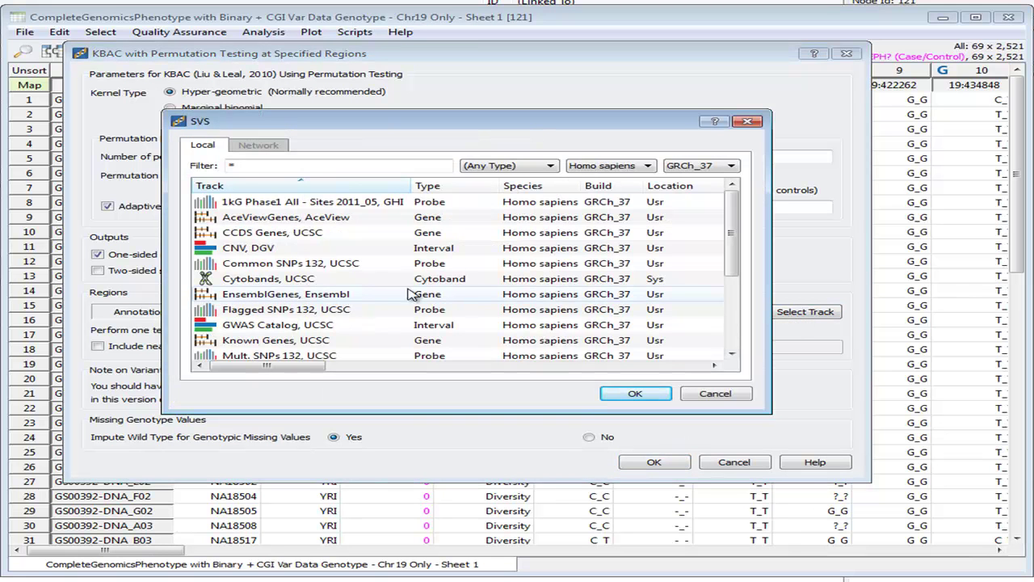
scroll(465, 297, "down", 3)
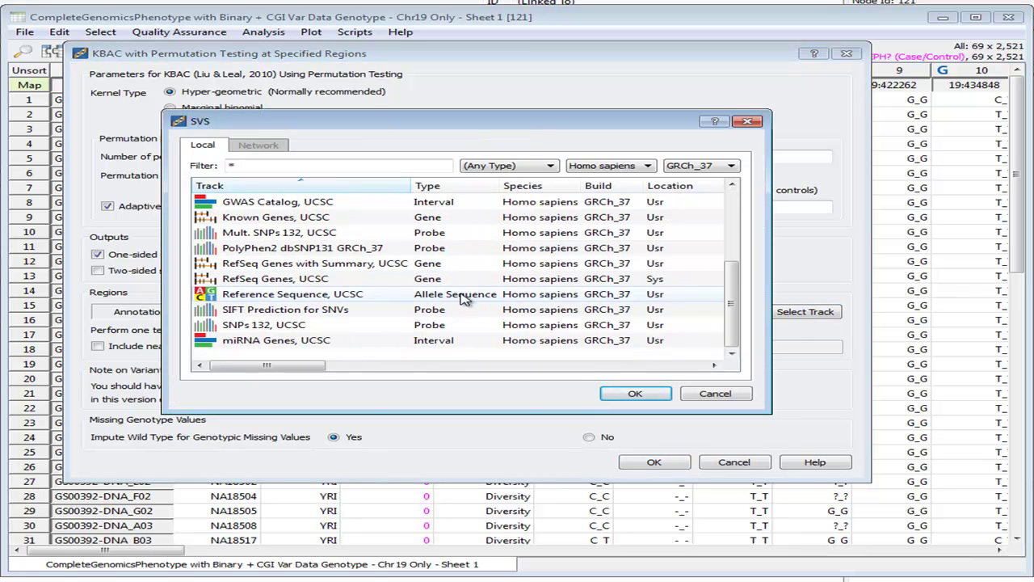
left_click(286, 278)
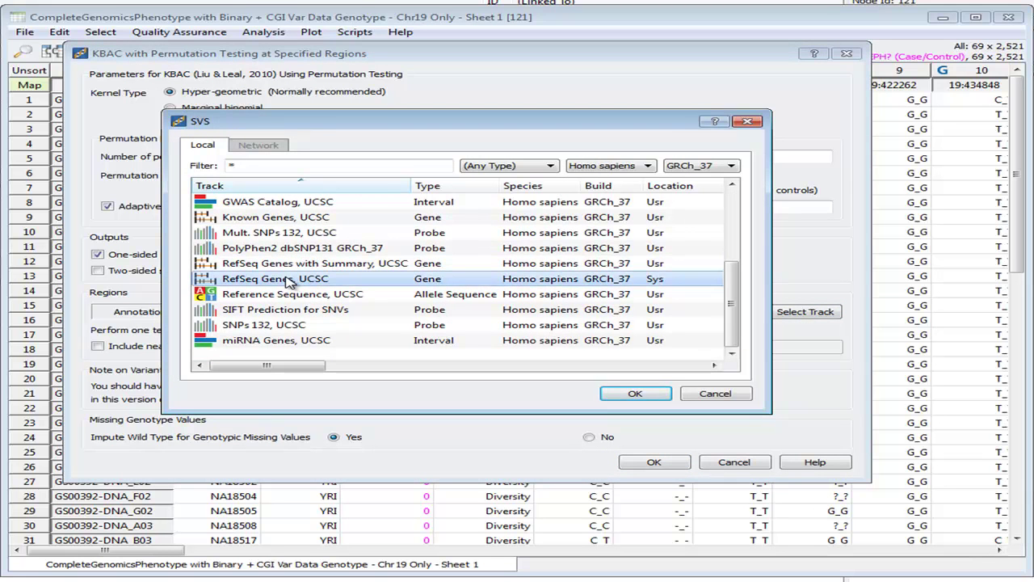
left_click(636, 396)
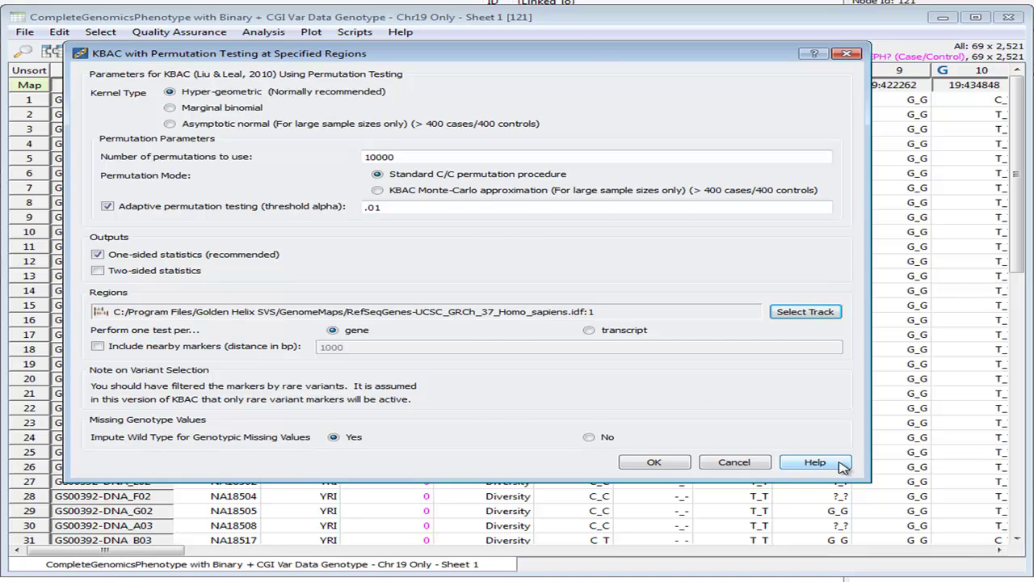
left_click(654, 462)
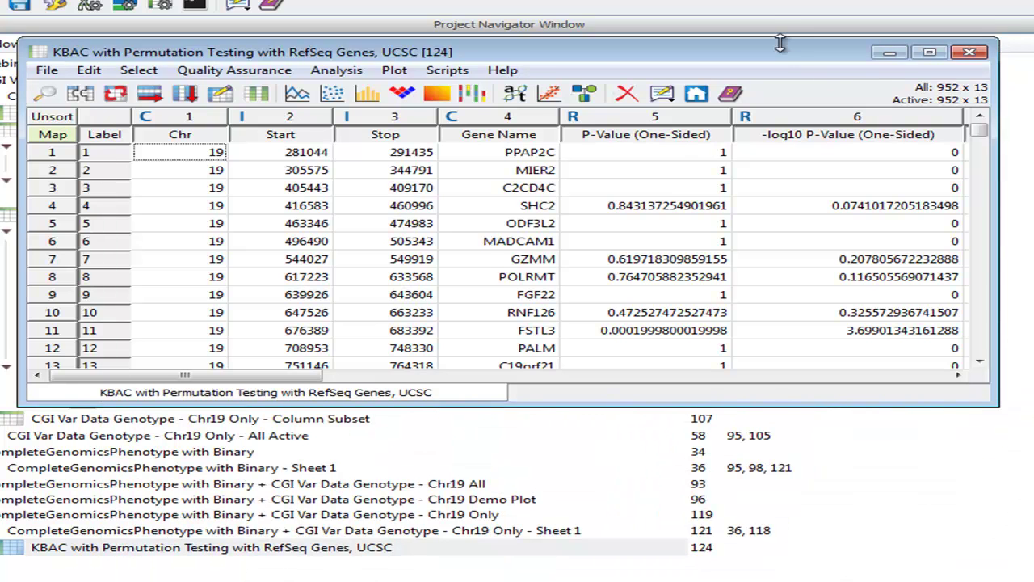
Review the KBAC result columns and plot "-log10 P-Value (One-Sided)" in the genome browser
left_click_drag(781, 38, 740, 11)
left_click_drag(997, 404, 1033, 580)
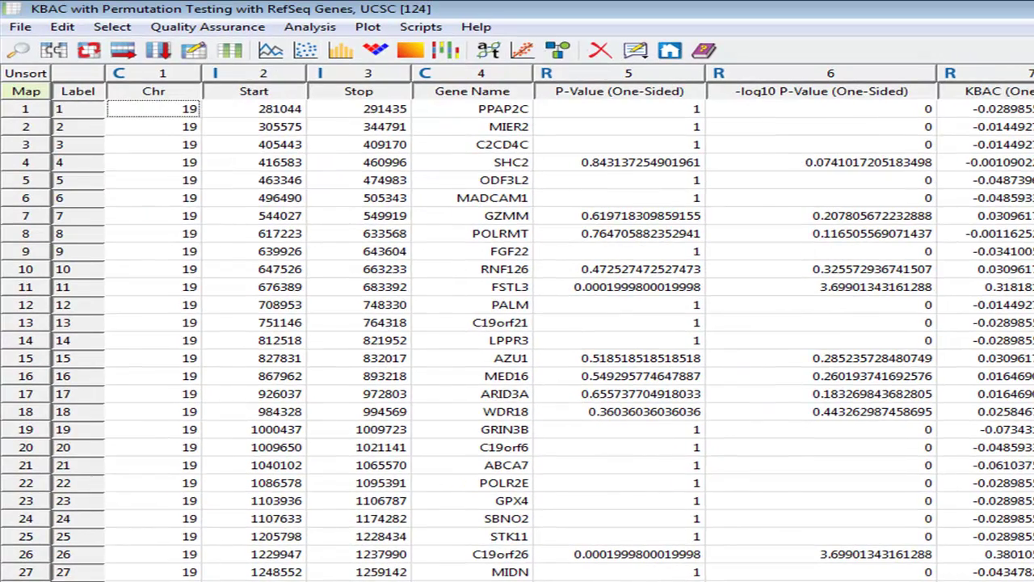
scroll(517, 323, "right", 5)
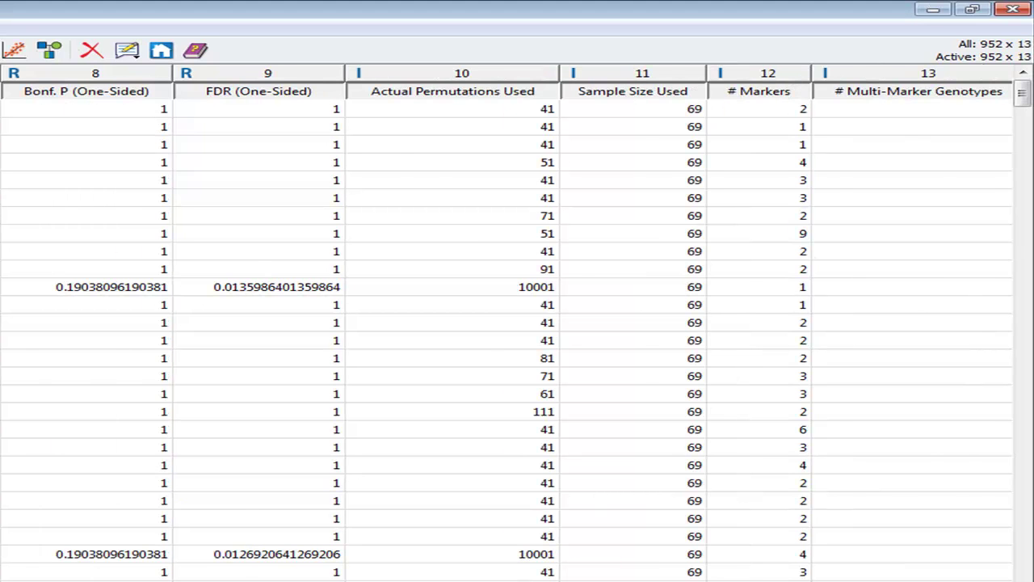
scroll(517, 323, "left", 3)
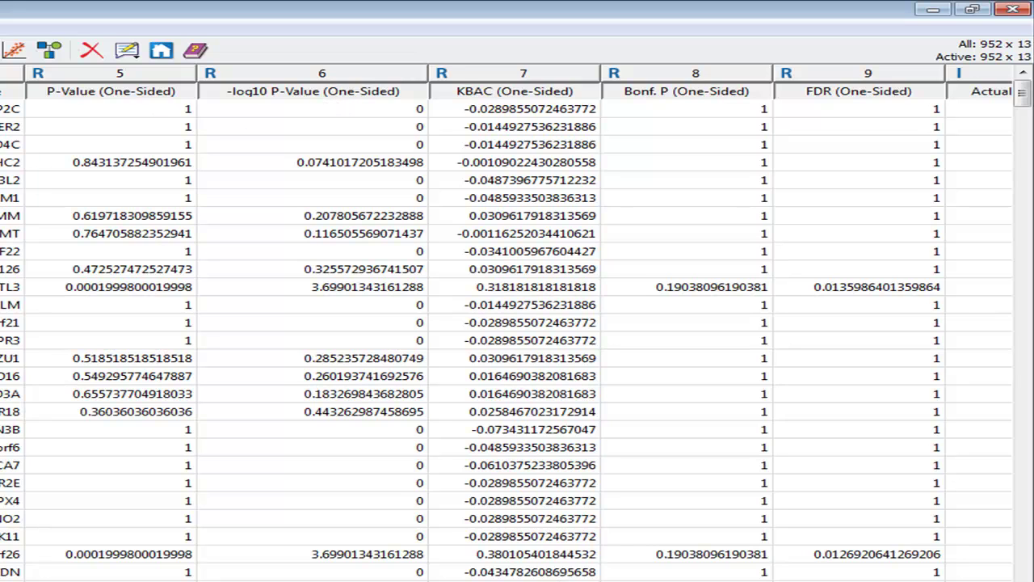
right_click(302, 97)
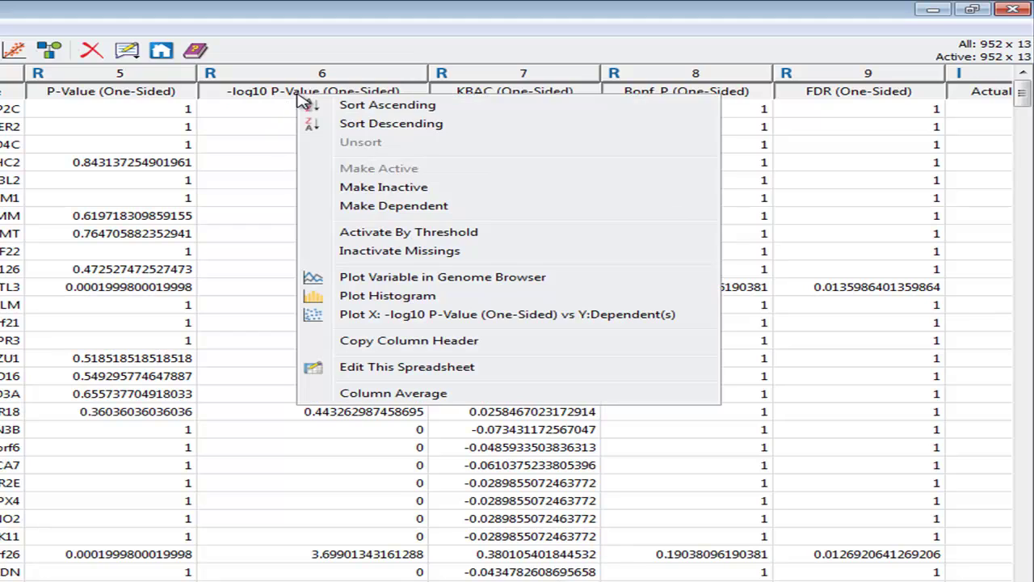
left_click(386, 282)
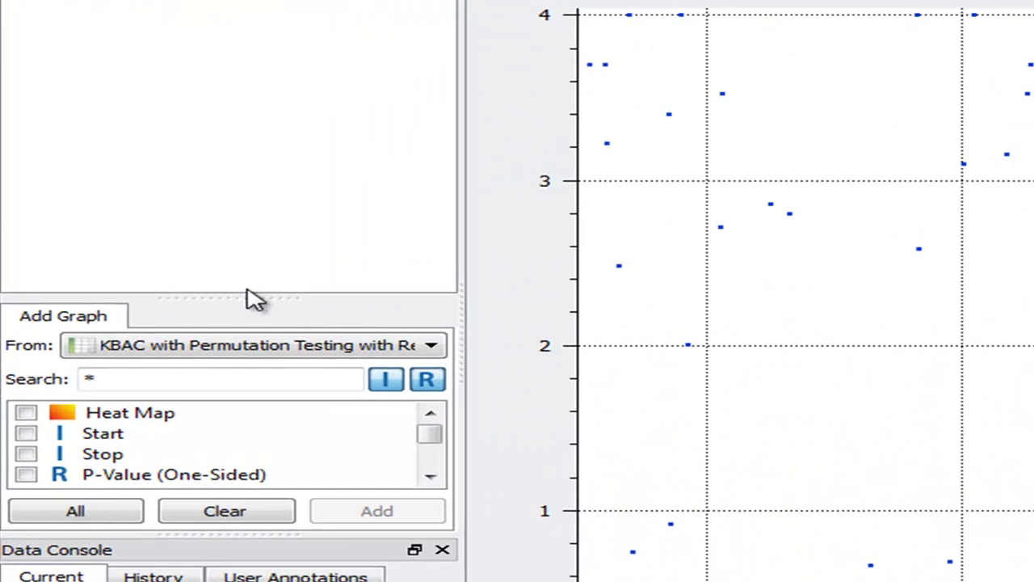
Enlarge the list of available graphs and set its source to the joined "CompleteGenomicsPhenotype with Binary + CGI Var Data Genotype" spreadsheet behind the KBAC results
left_click_drag(237, 295, 212, 86)
left_click(202, 129)
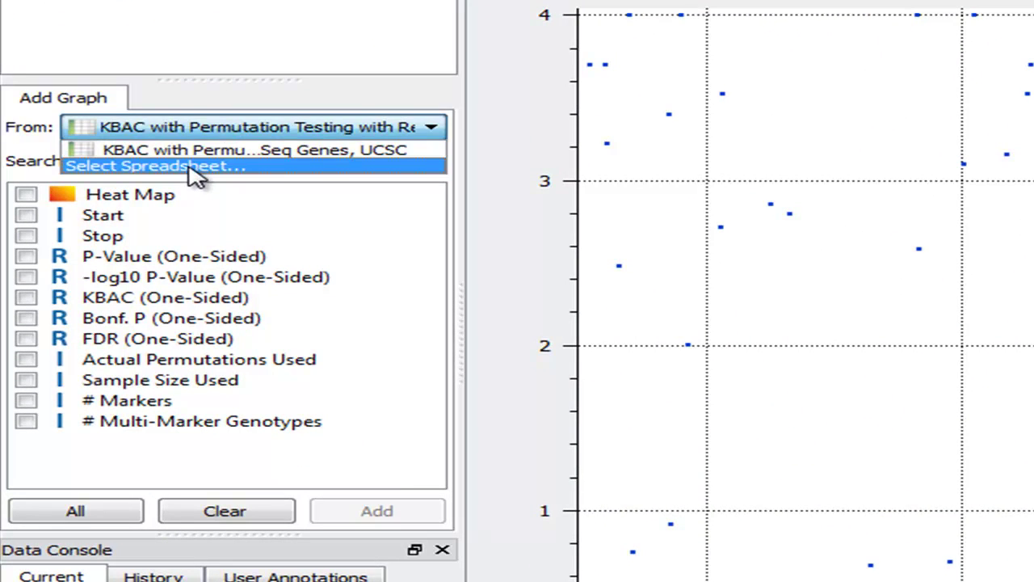
left_click(192, 167)
left_click_drag(1033, 212, 1033, 381)
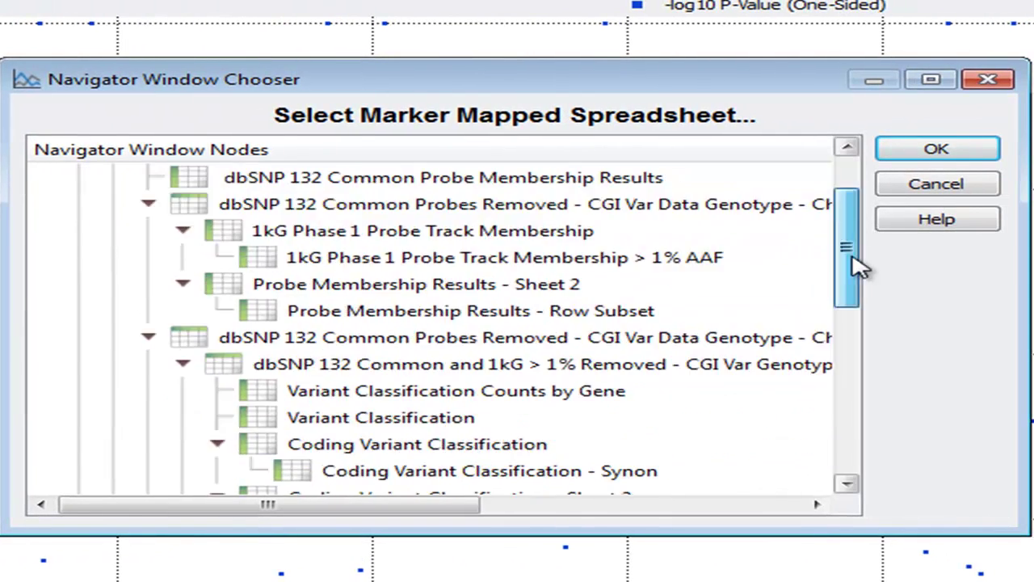
left_click_drag(862, 389, 845, 411)
left_click(509, 412)
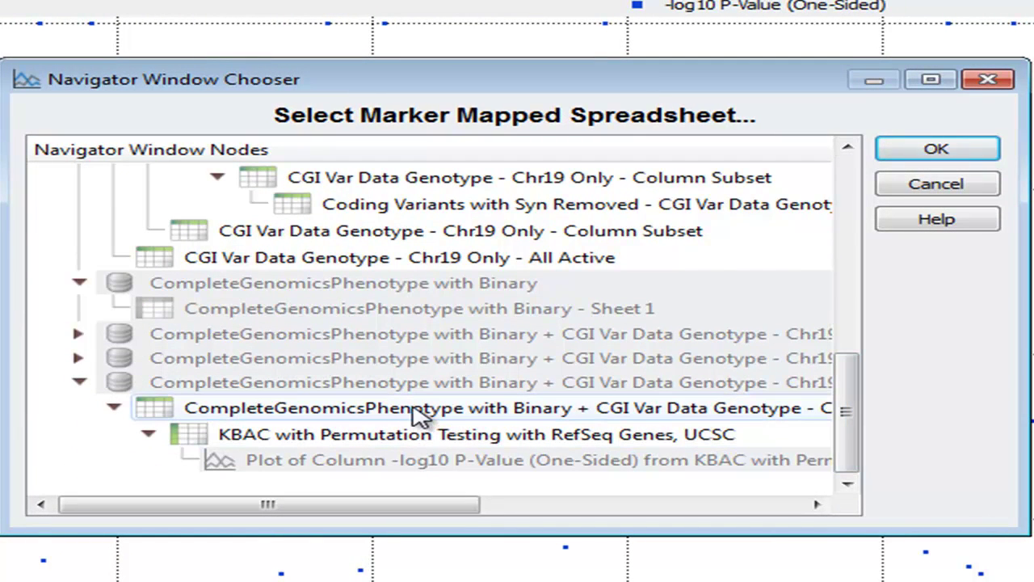
left_click(420, 413)
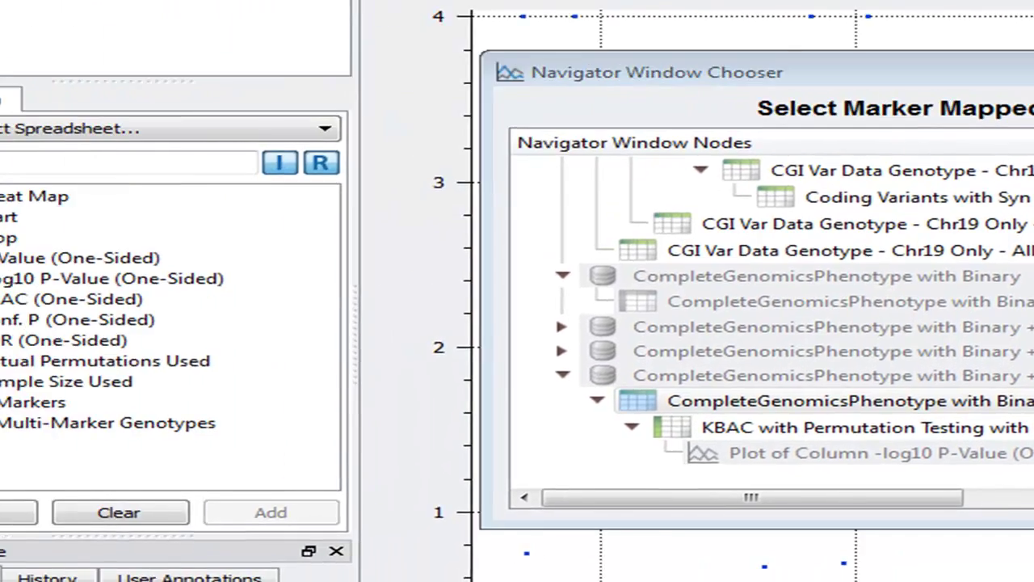
left_click(937, 151)
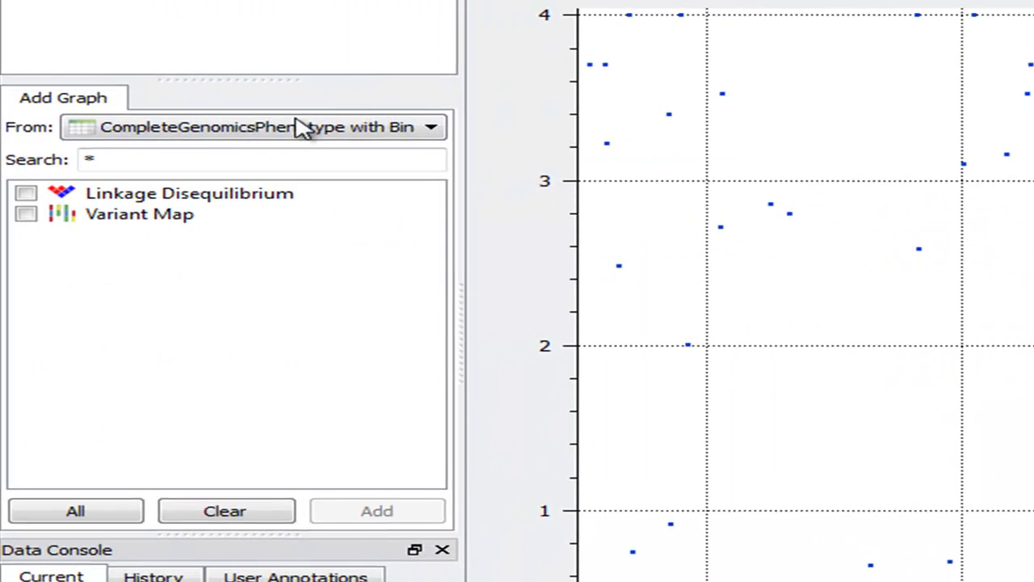
Add a Variant Map of the joined spreadsheet to the plot, using "Reference" as the reference allele field
left_click(25, 214)
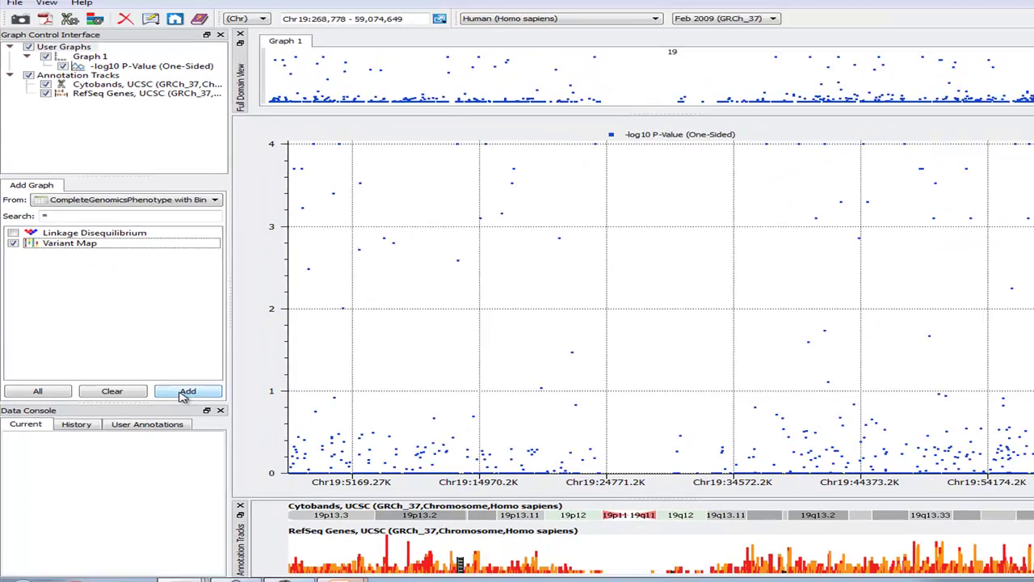
left_click(185, 393)
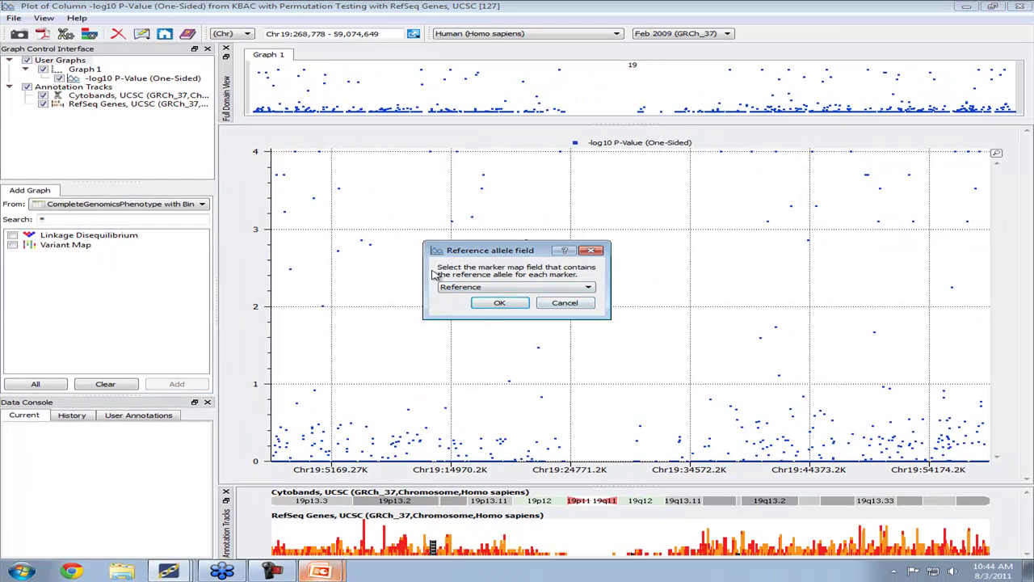
left_click_drag(521, 256, 513, 240)
left_click(492, 287)
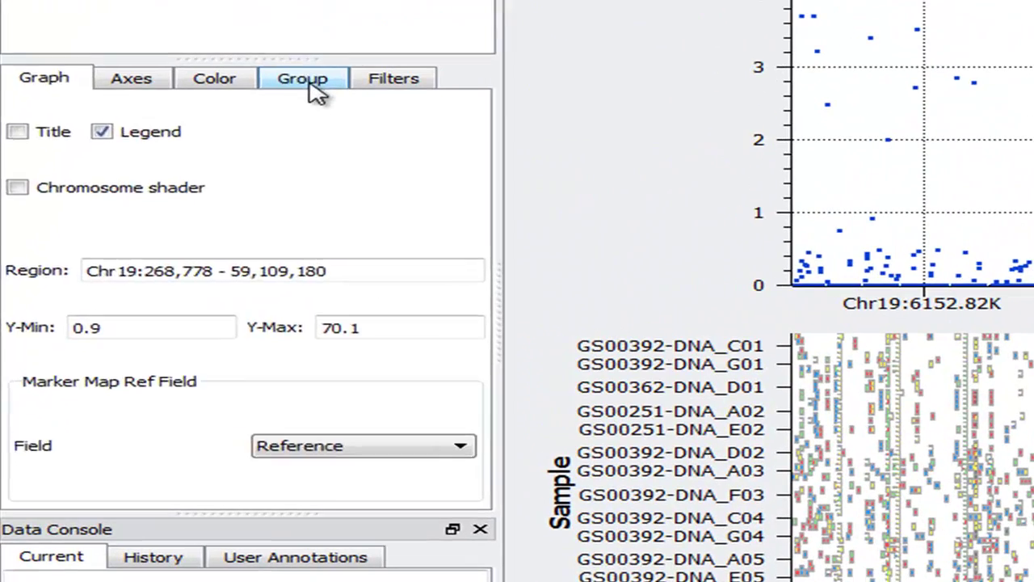
Group the variant map's sample rows by the "CEU or CEPH?" variable
left_click(314, 87)
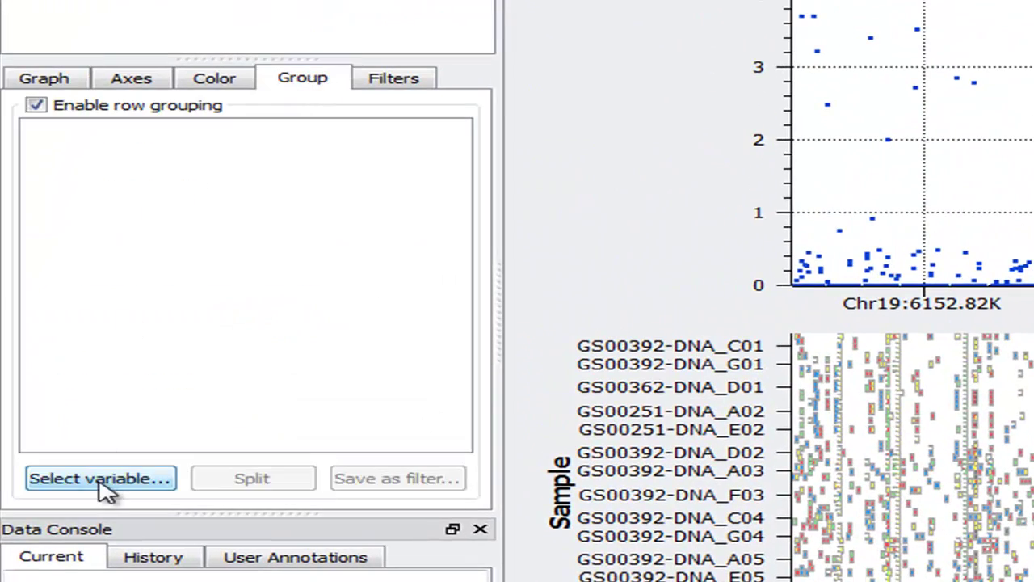
left_click(99, 480)
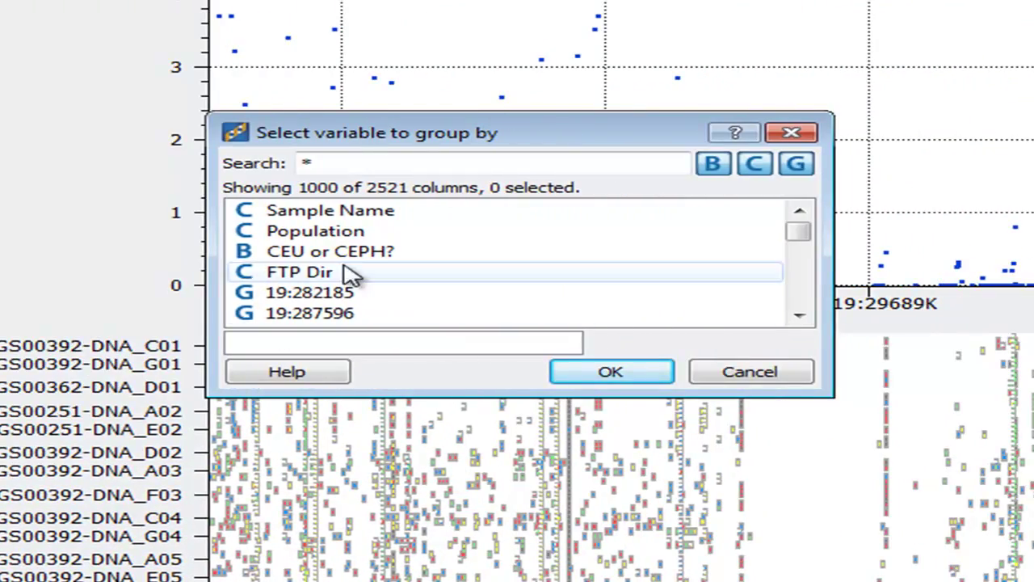
left_click(358, 258)
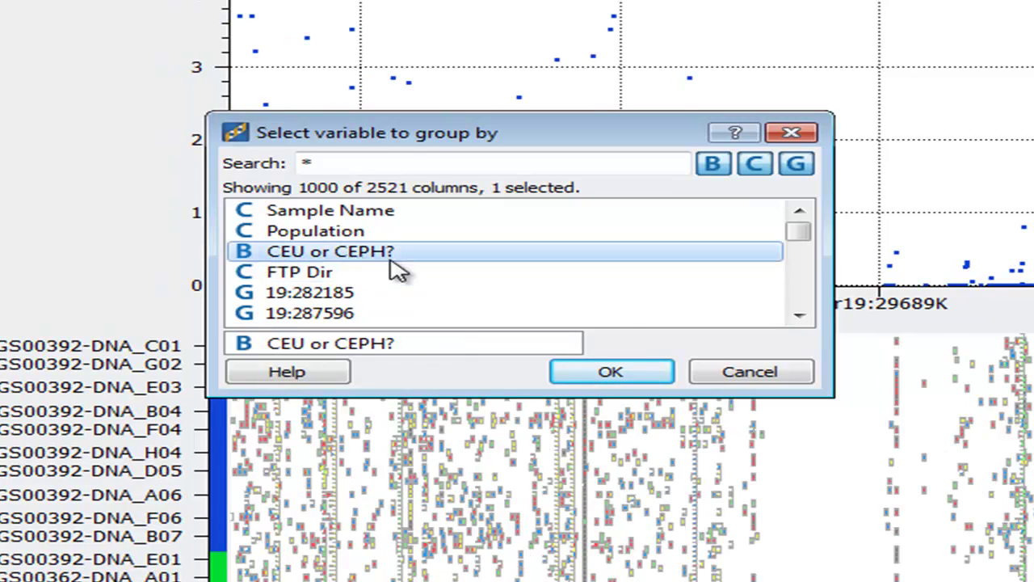
left_click(611, 373)
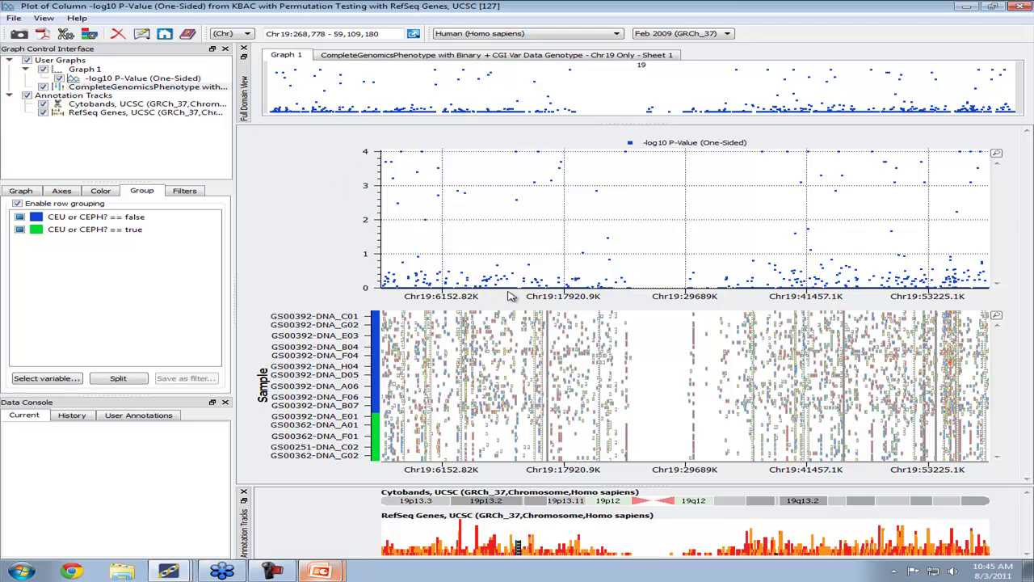
Set the line style of the "-log10 P-Value (One-Sided)" graph item to Drop
left_click_drag(421, 299, 448, 296)
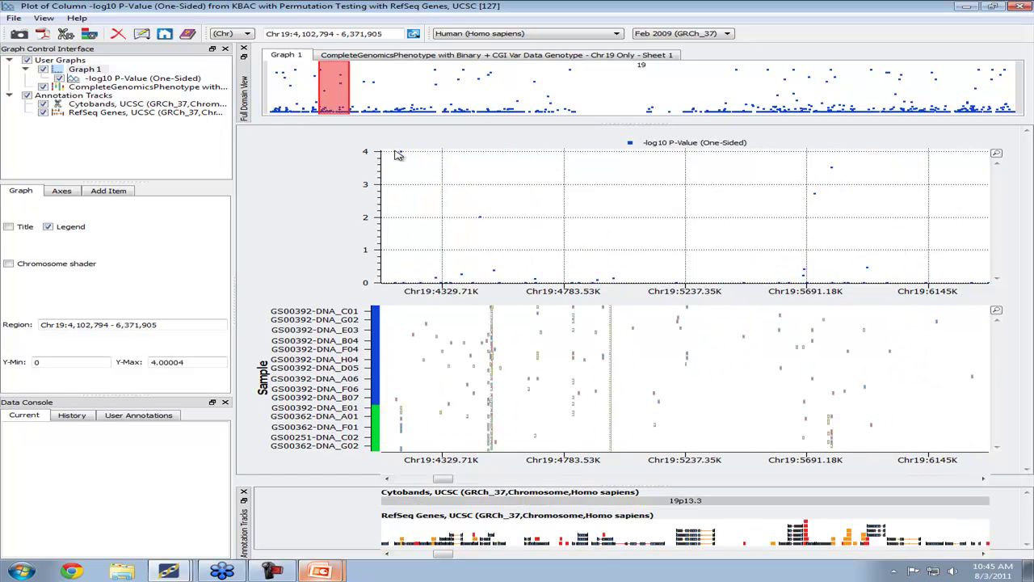
left_click_drag(348, 102, 340, 110)
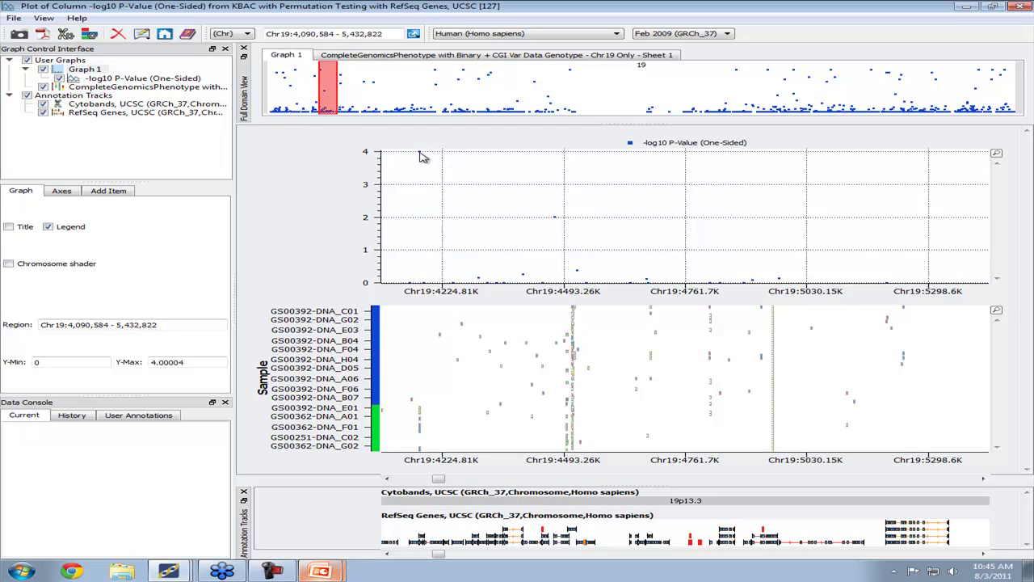
left_click(111, 79)
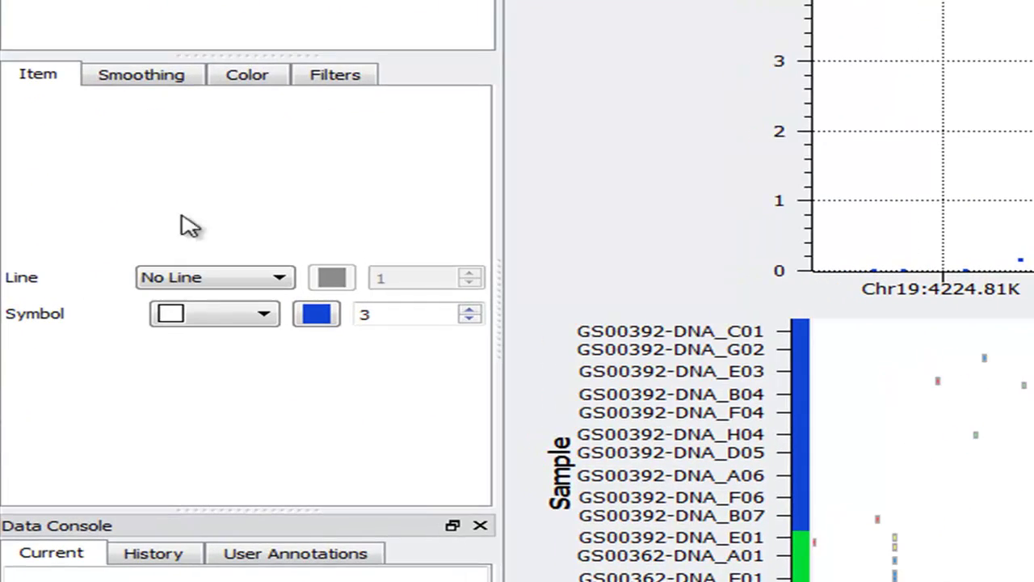
left_click(200, 285)
left_click(185, 328)
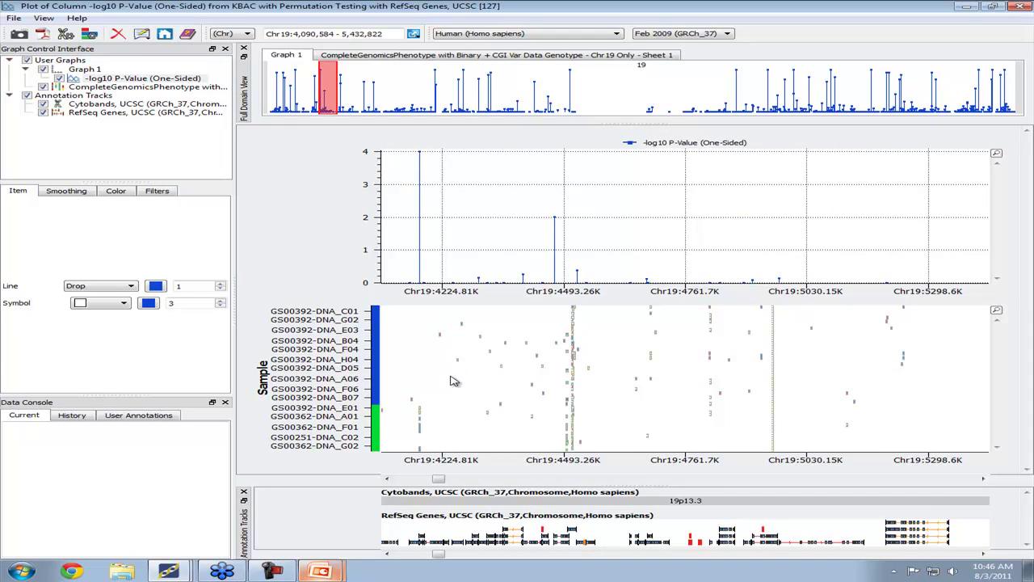
Examine the genotypes under the p-value peaks within Chr19:4,172,613 - 4,181,386 and Chr19:13,253,935 - 13,288,676
left_click_drag(410, 289, 451, 291)
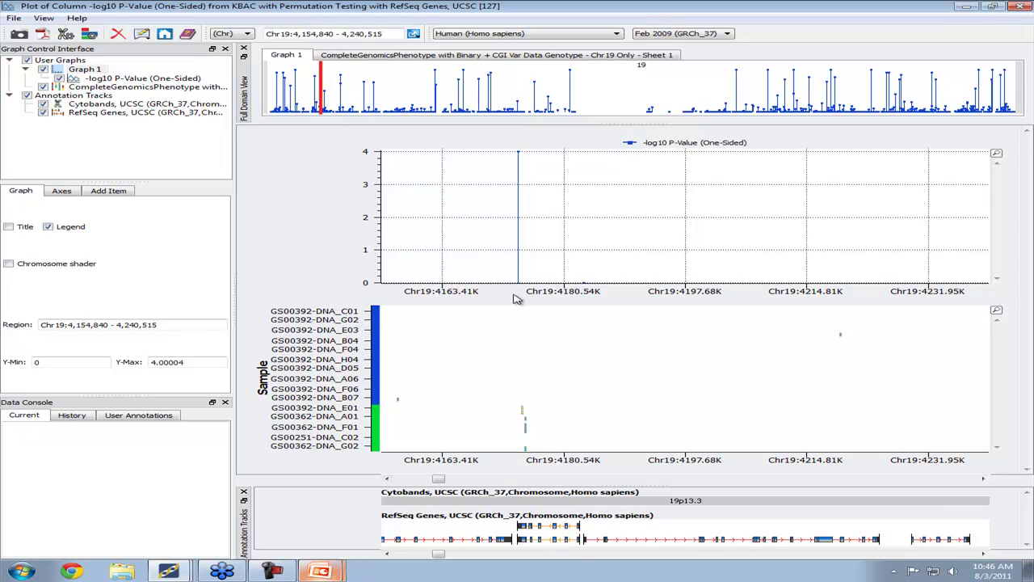
left_click_drag(507, 298, 570, 291)
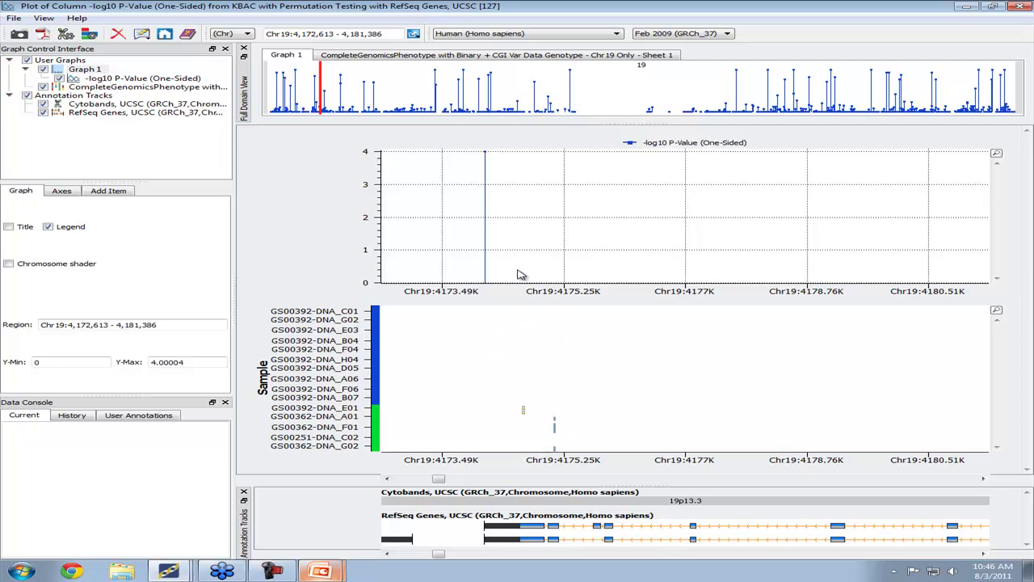
right_click(587, 248)
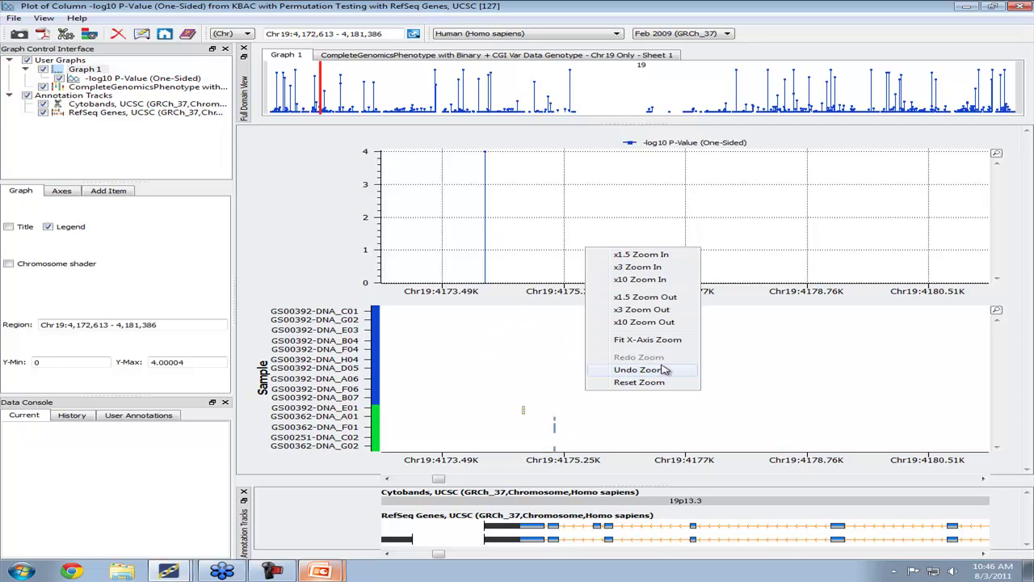
left_click(646, 383)
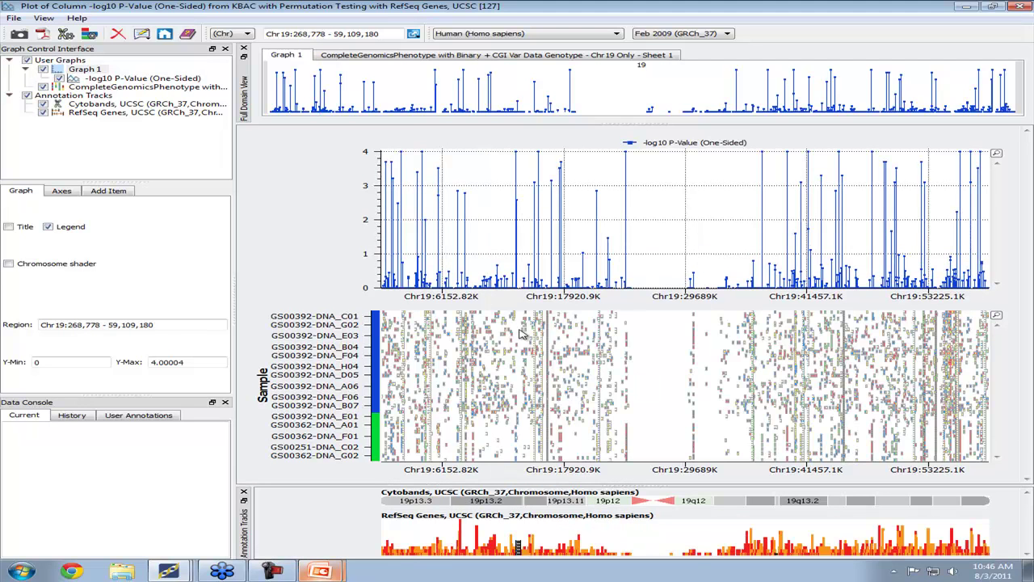
left_click_drag(512, 292, 560, 293)
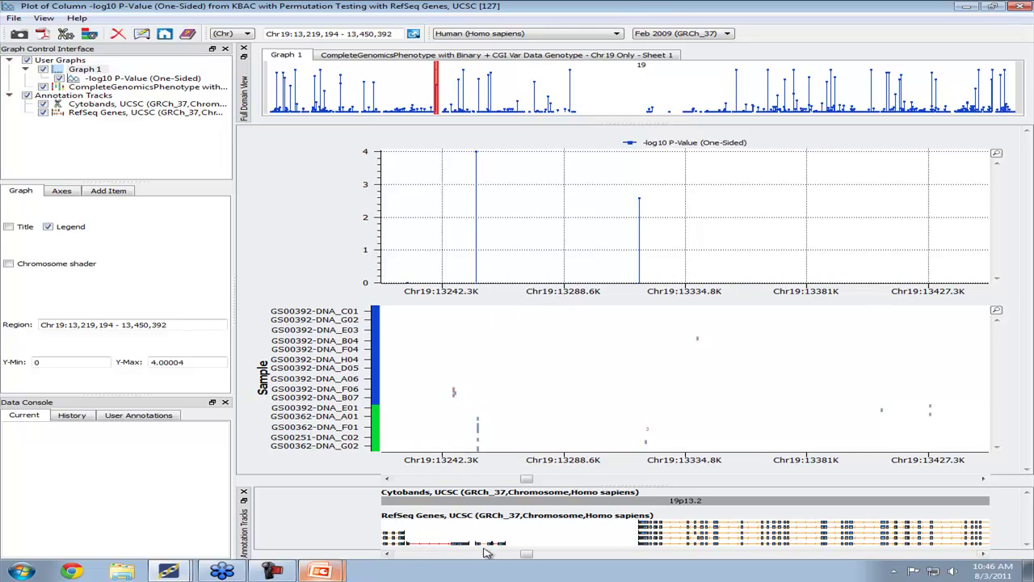
left_click_drag(473, 459, 566, 457)
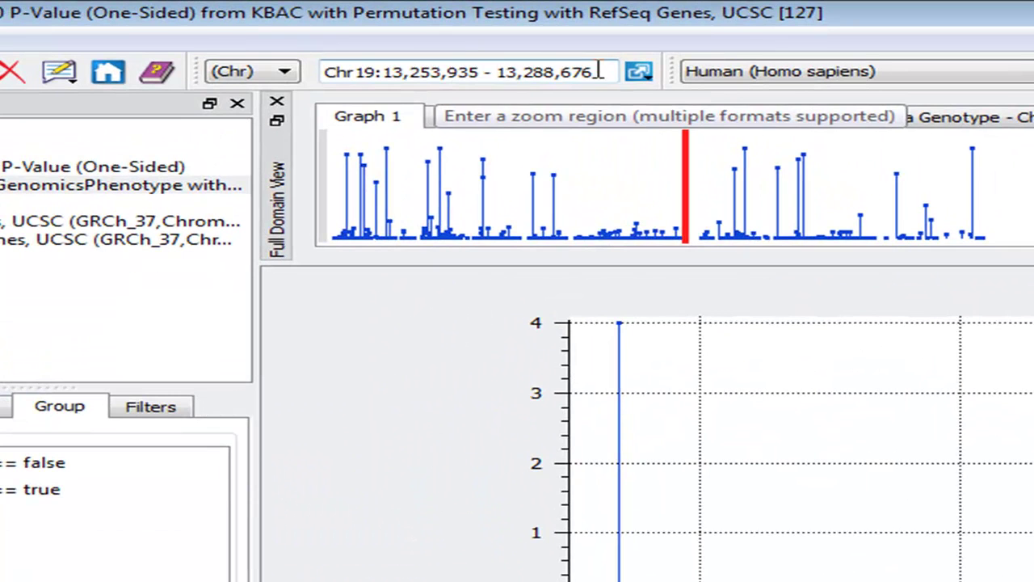
Search for the gene "dot" in the zoom region and go to DOT1L on chromosome 19
triple_click(597, 72)
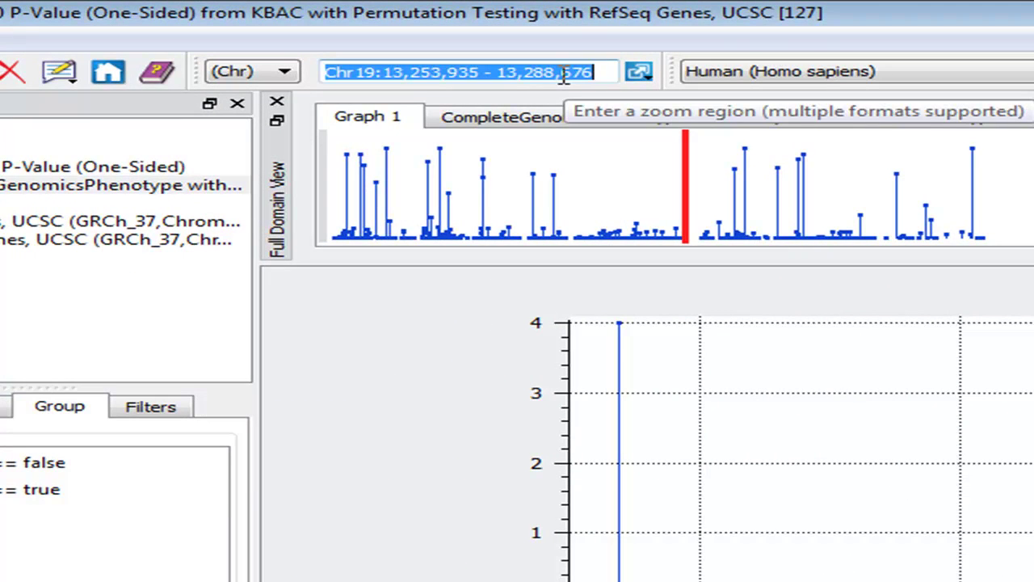
type("do")
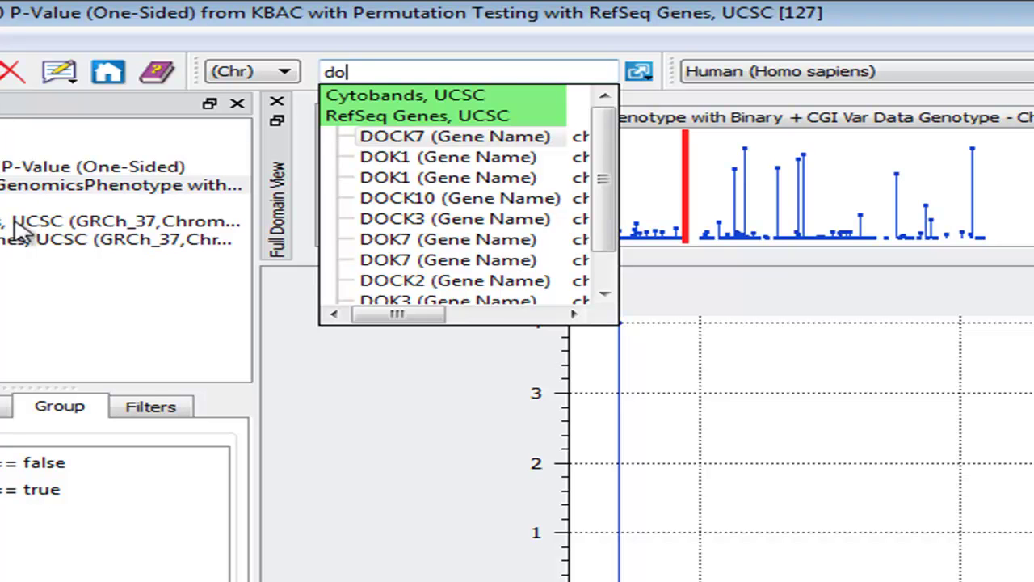
type("t")
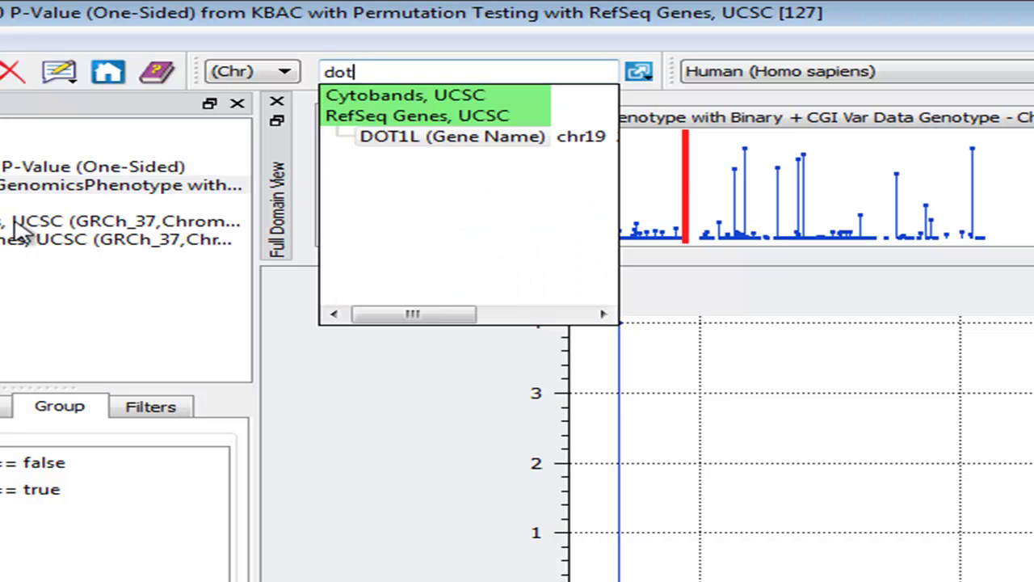
key("Return")
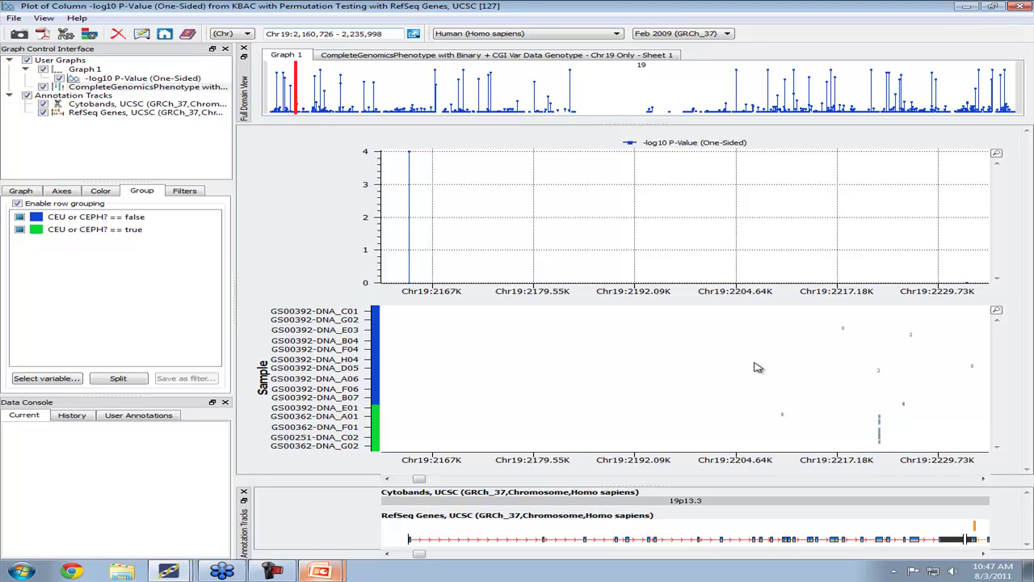
Close the p-value plot, then open the Demo Plot dataset's 2.5K variant map maximized and zoomed out x10
left_click(1025, 8)
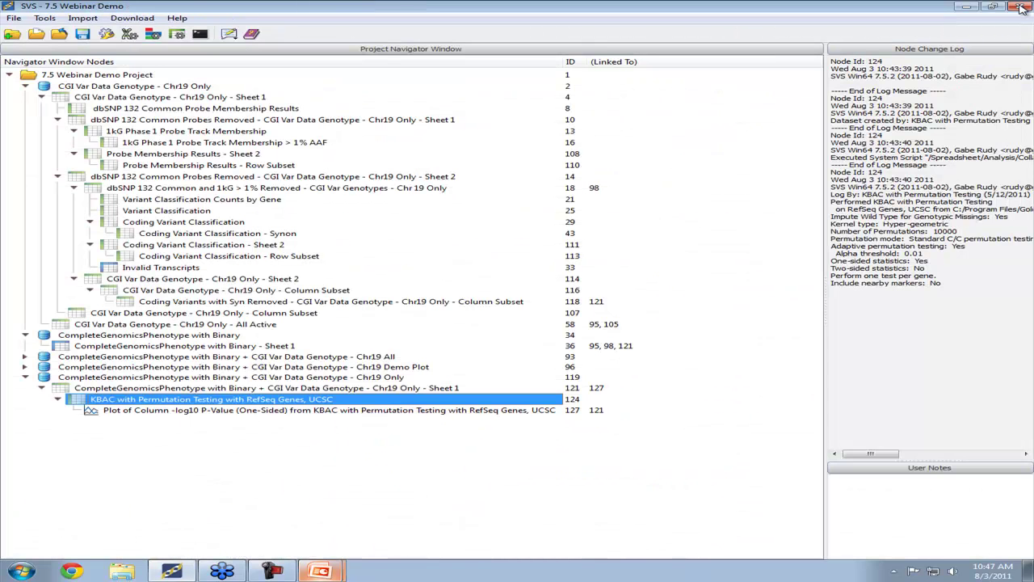
left_click(24, 368)
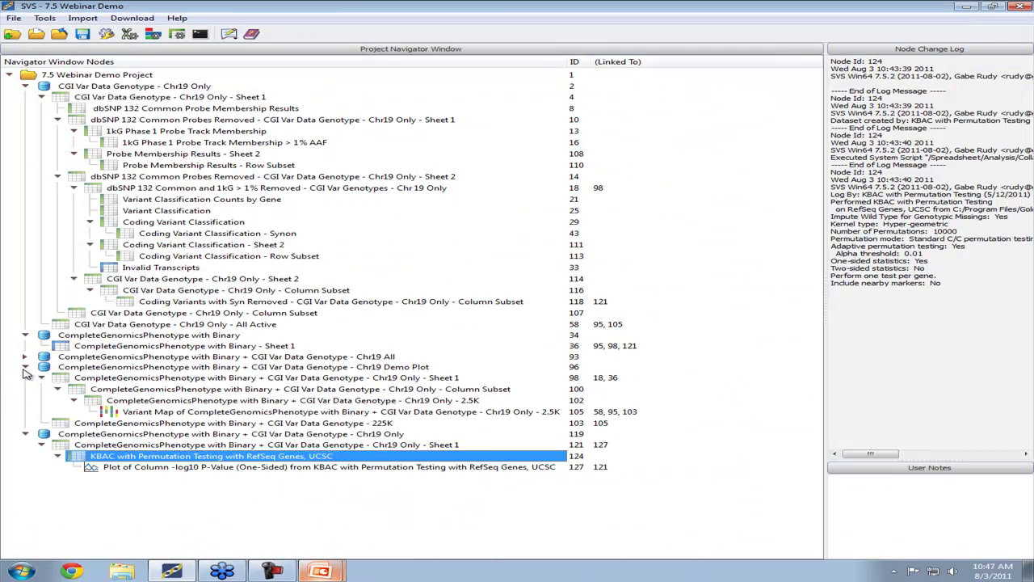
double_click(182, 413)
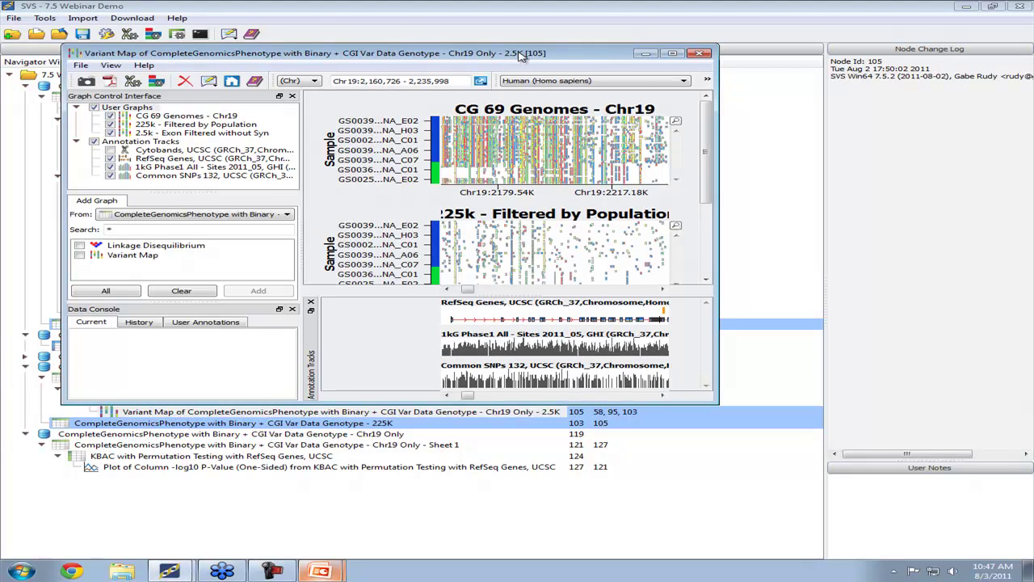
double_click(521, 54)
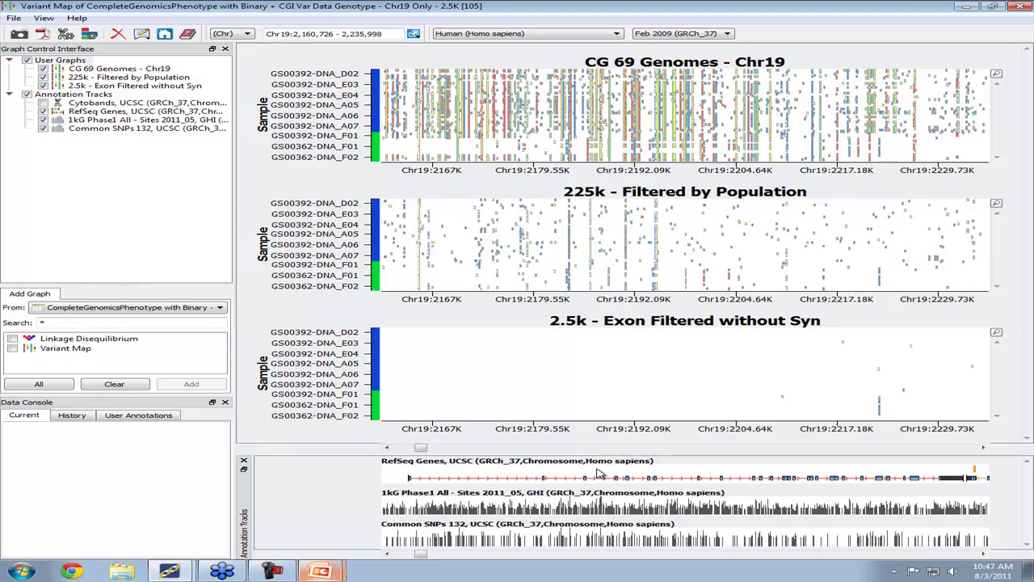
right_click(600, 473)
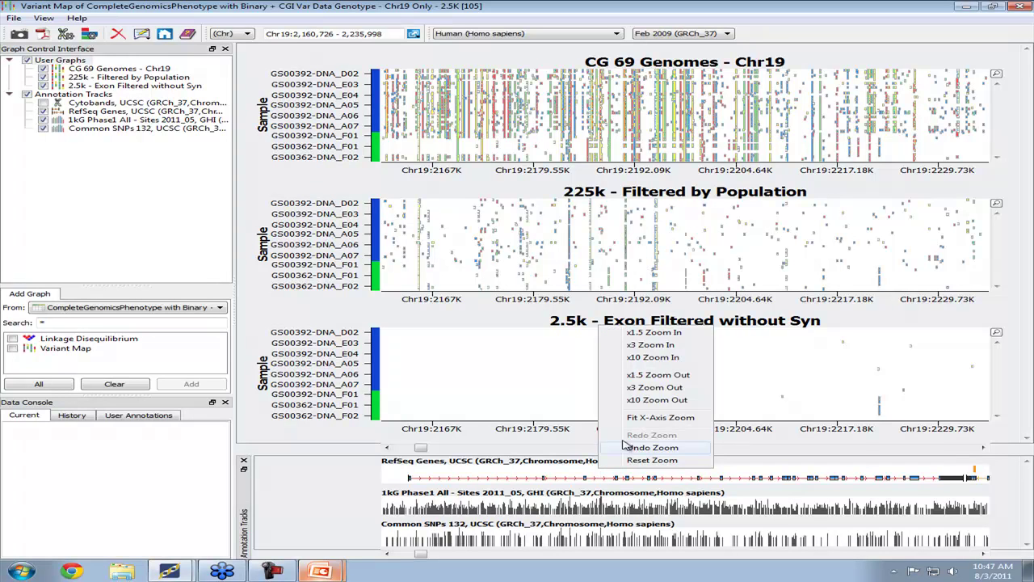
left_click(650, 400)
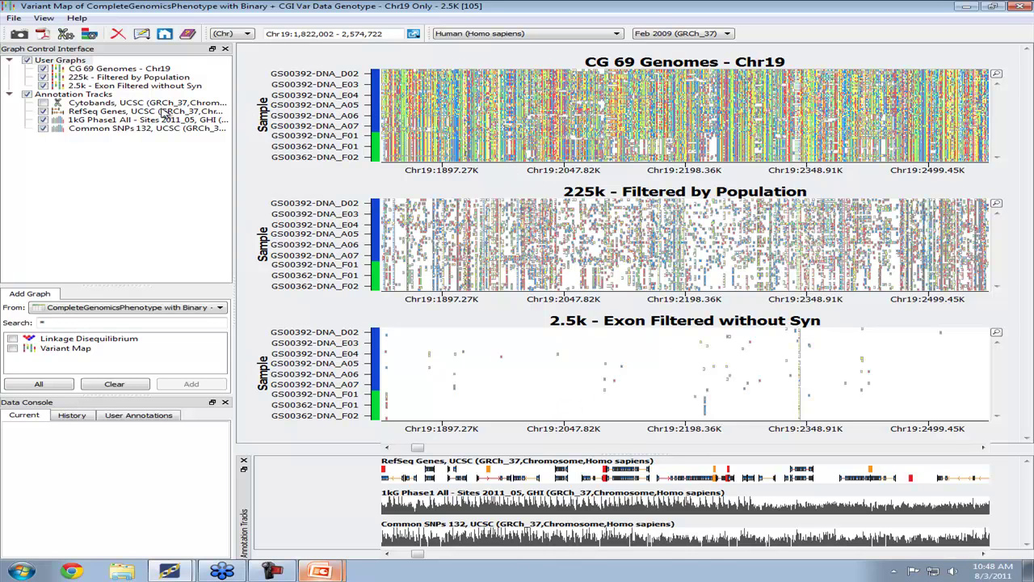
Add the local annotation track "RefSeq Genes with Summary, UCSC" to the variant map view
left_click(69, 98)
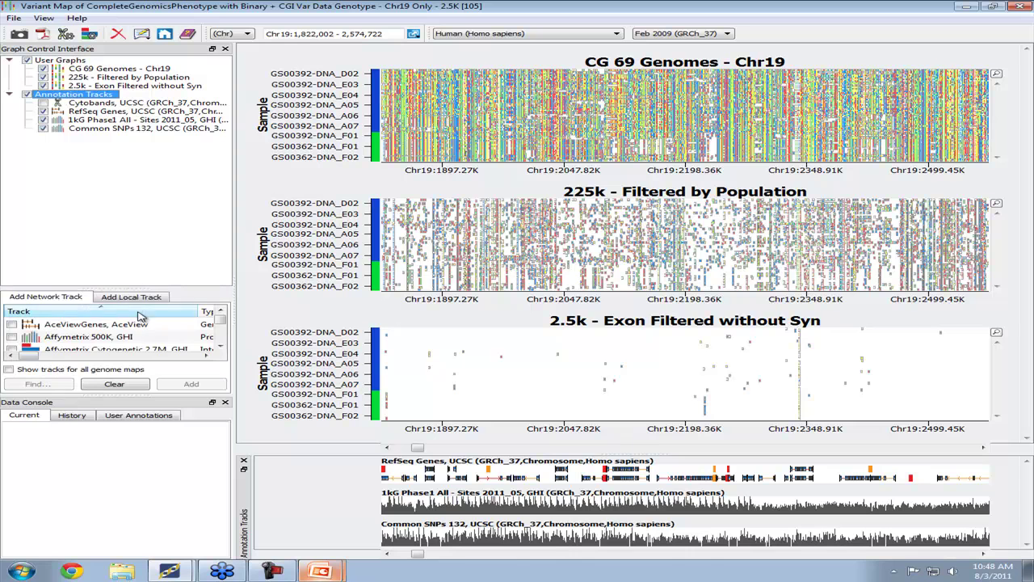
left_click(120, 293)
left_click_drag(115, 288, 114, 154)
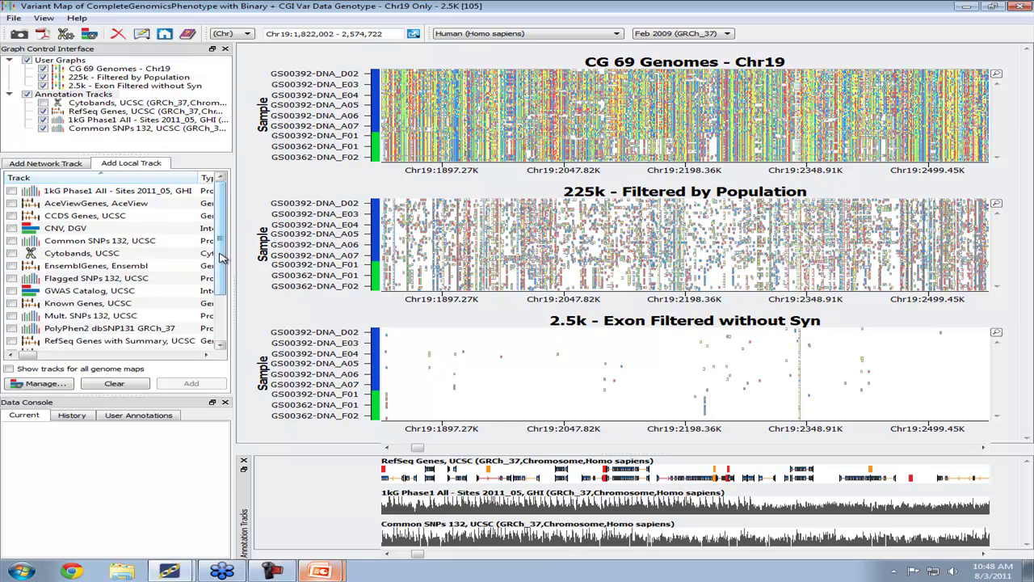
left_click_drag(220, 256, 220, 302)
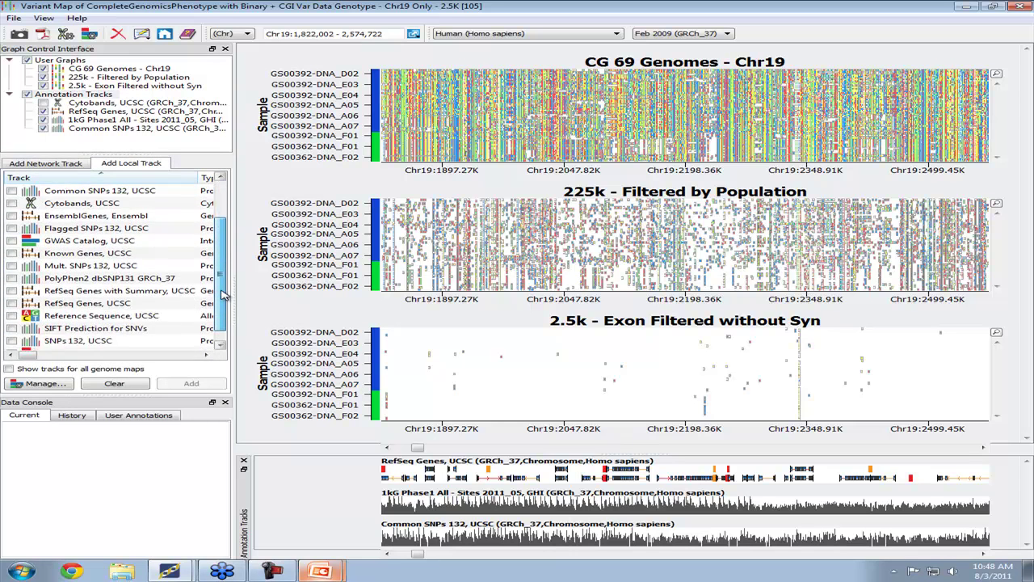
left_click(86, 292)
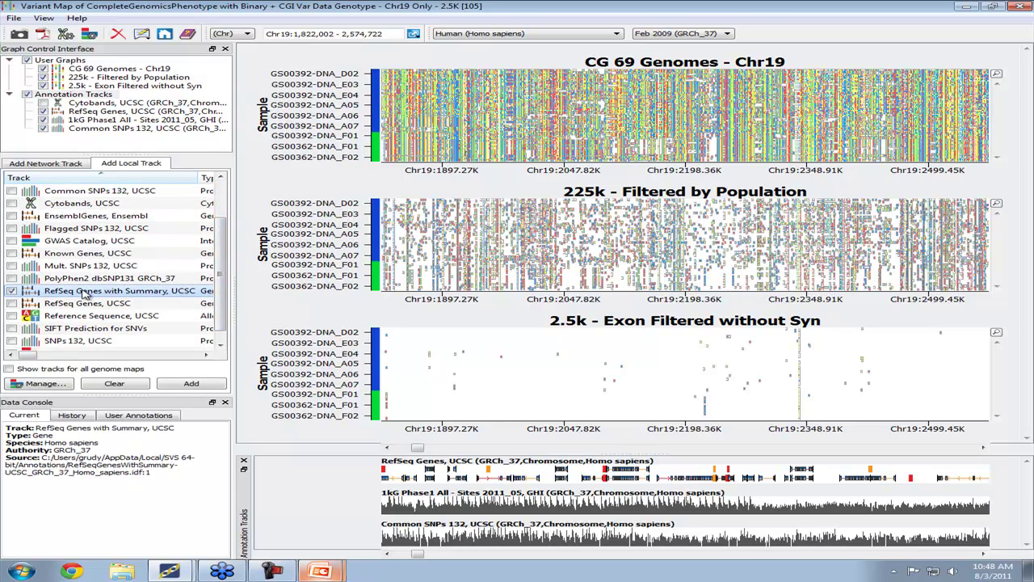
left_click(197, 385)
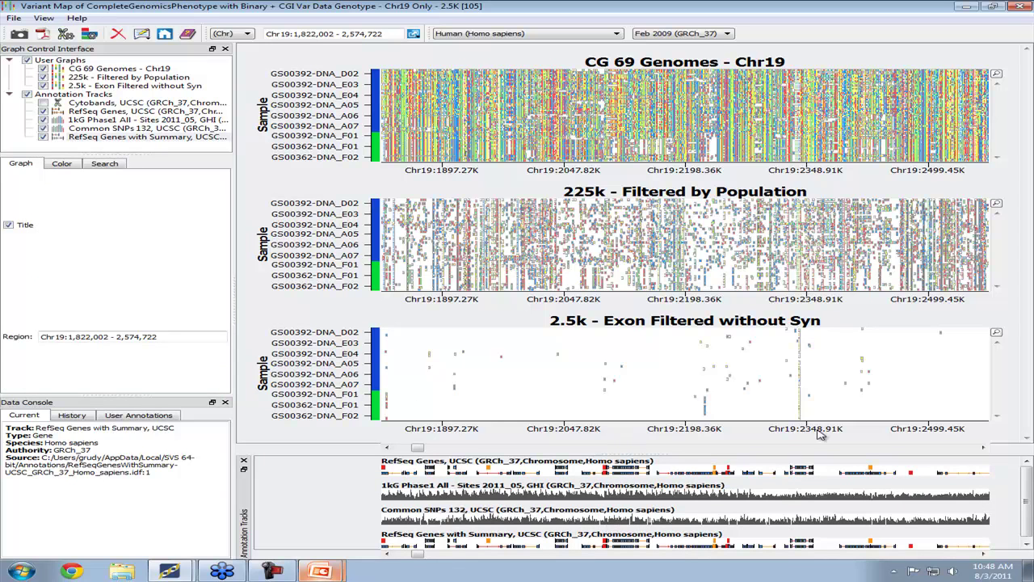
Zoom into Chr19:2,208,371 - 2,323,481 and enlarge the annotation track area, with SF3A2 selected in the RefSeq Genes with Summary track
left_click_drag(693, 416, 788, 421)
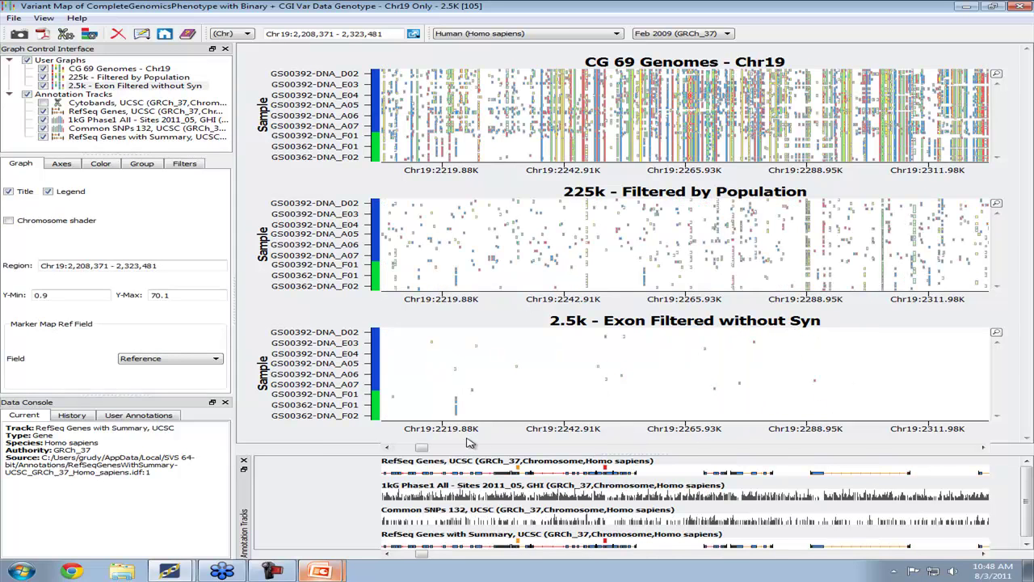
left_click(548, 551)
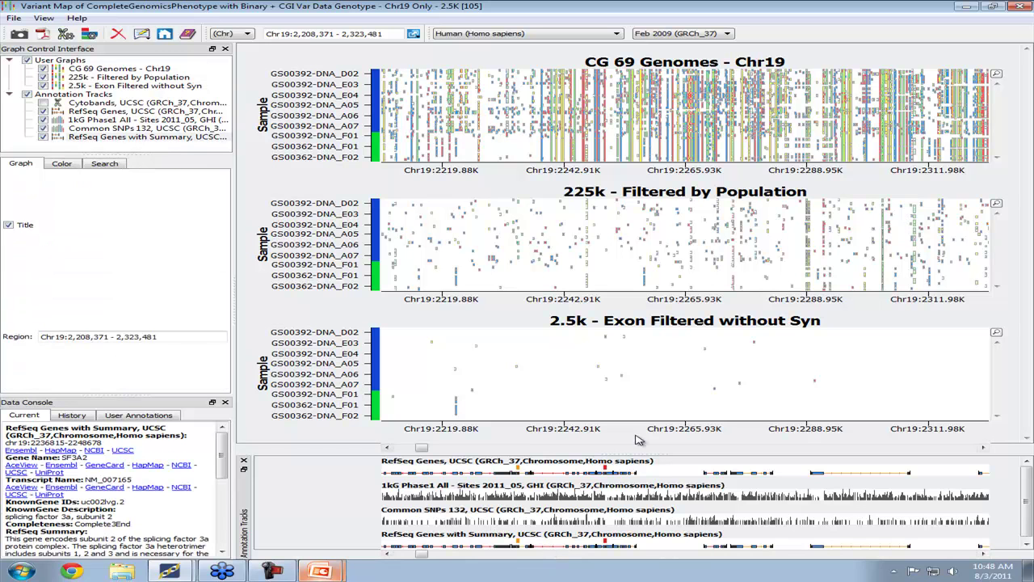
left_click_drag(642, 459, 646, 192)
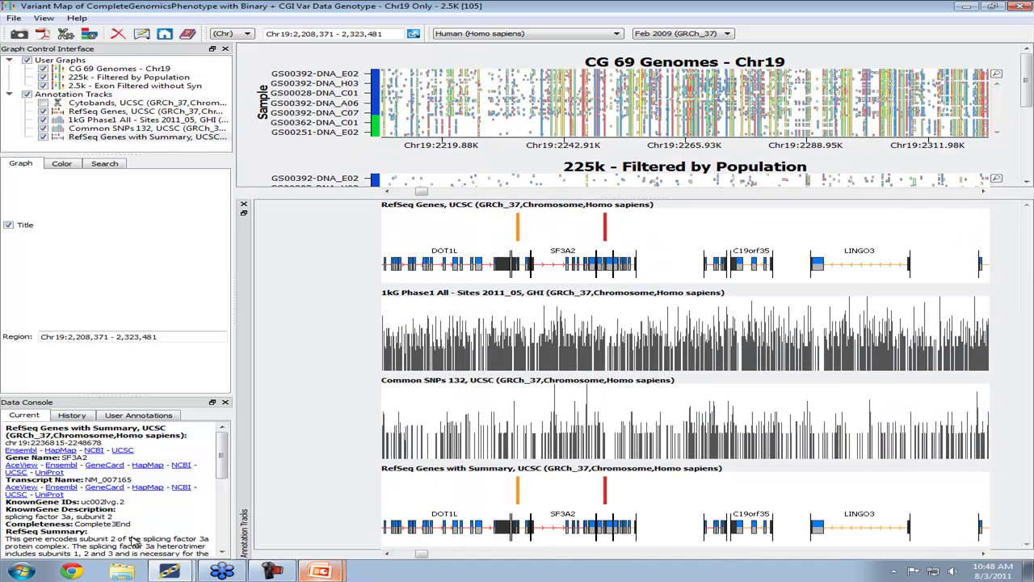
Read the RefSeq gene details and summaries for SF3A2, C19orf35 and DOT1L from the RefSeq Genes with Summary track
left_click_drag(222, 459, 239, 491)
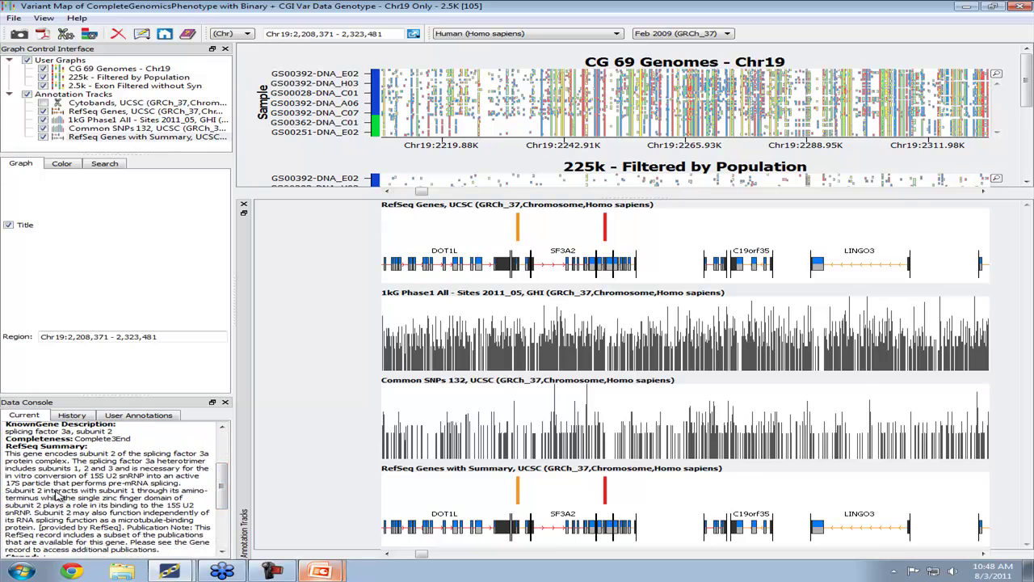
left_click_drag(227, 476, 224, 440)
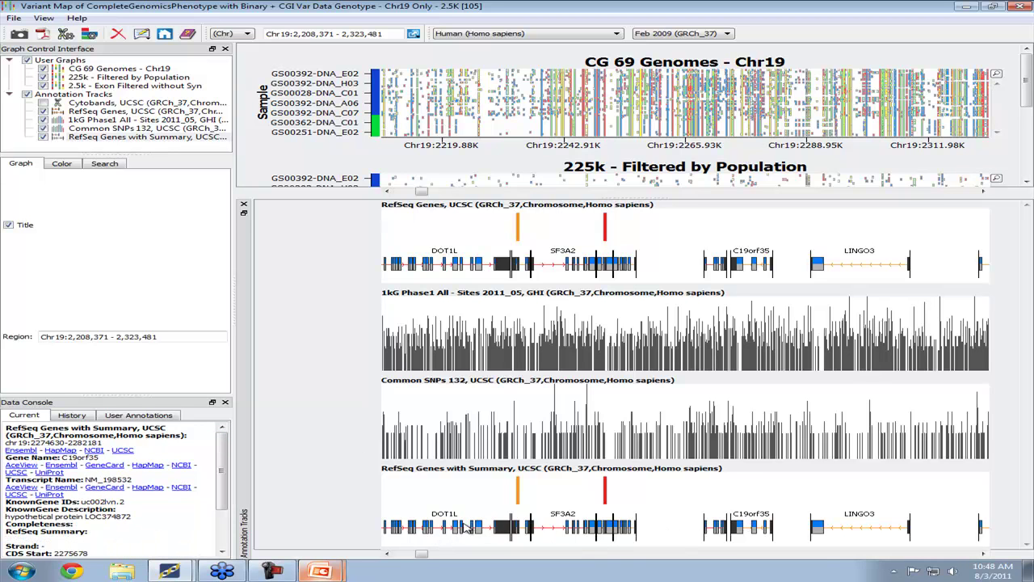
mouse_move(467, 548)
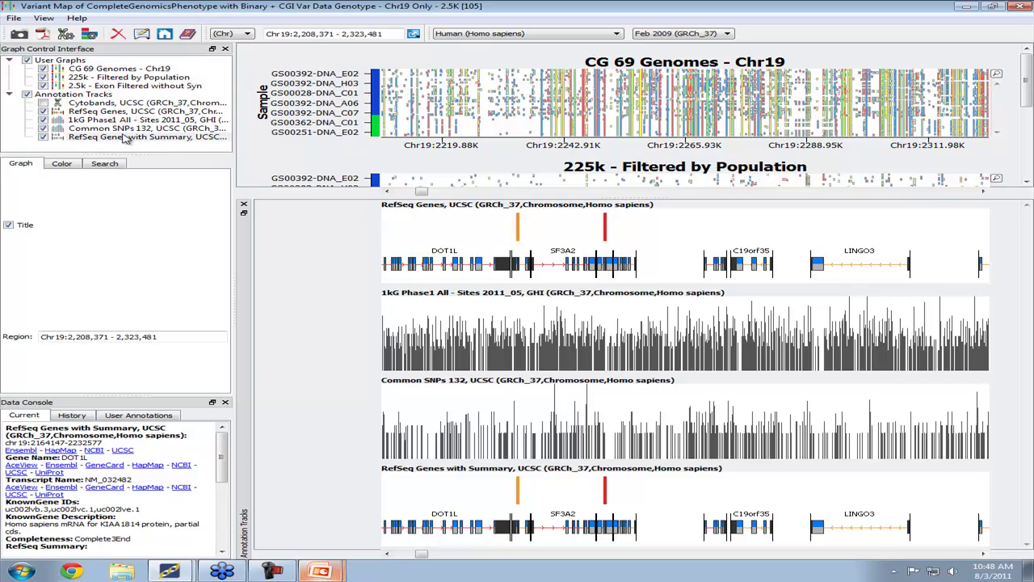